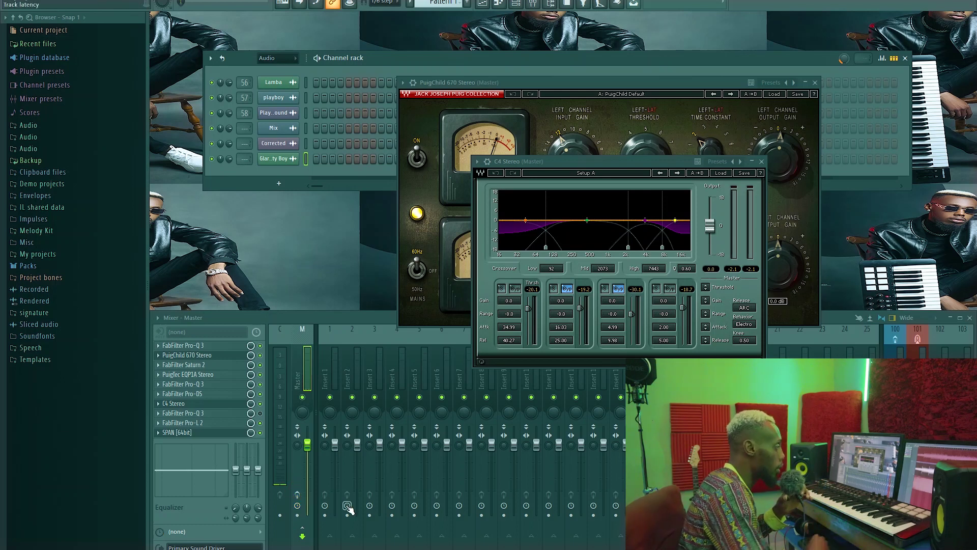
- Play the song through the master effects, then close the C4 Stereo and PuigChild 670 Stereo windows
key(space)
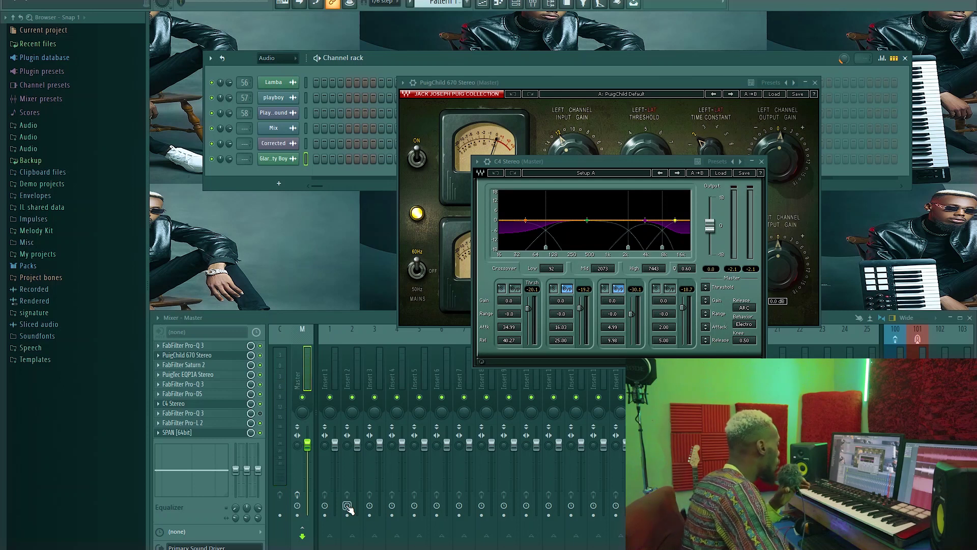
click(298, 494)
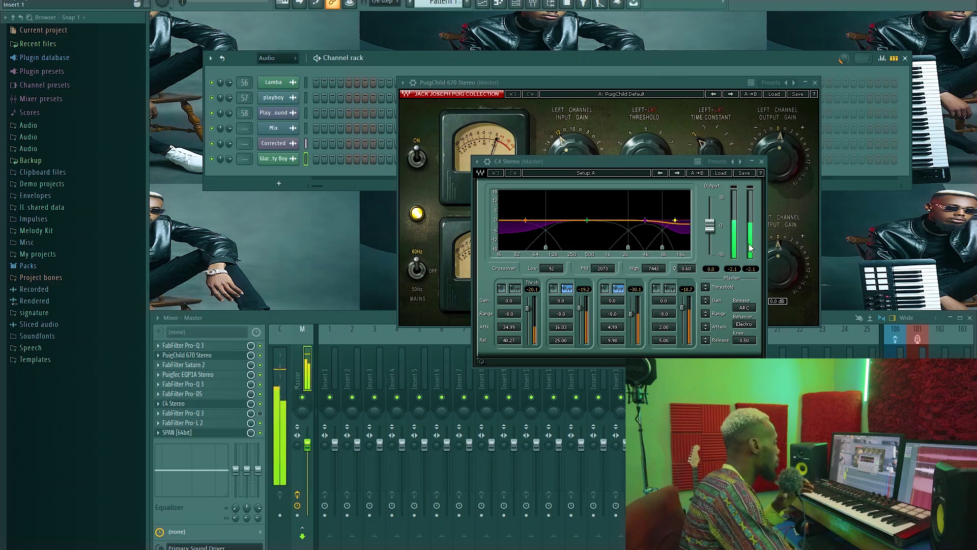
click(761, 161)
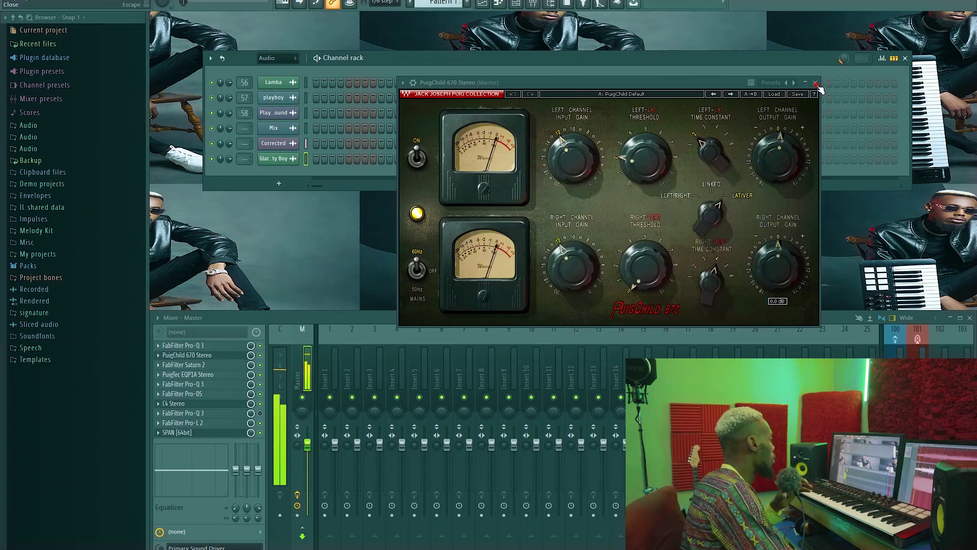
key(Escape)
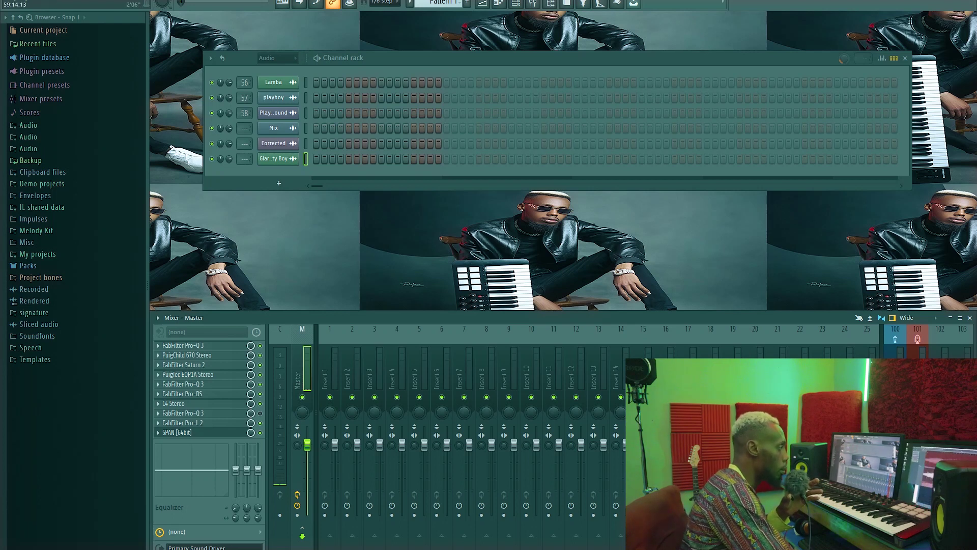
- Enlarge the playlist and compare the Mix, Corrected and Glary G - Party Boy waveforms up close, then close it
key(F5)
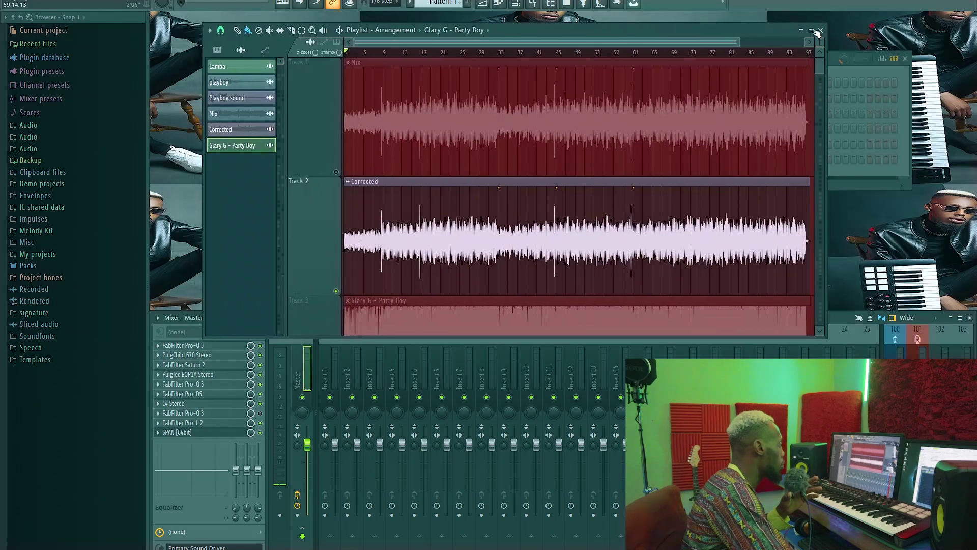
drag(828, 136, 869, 132)
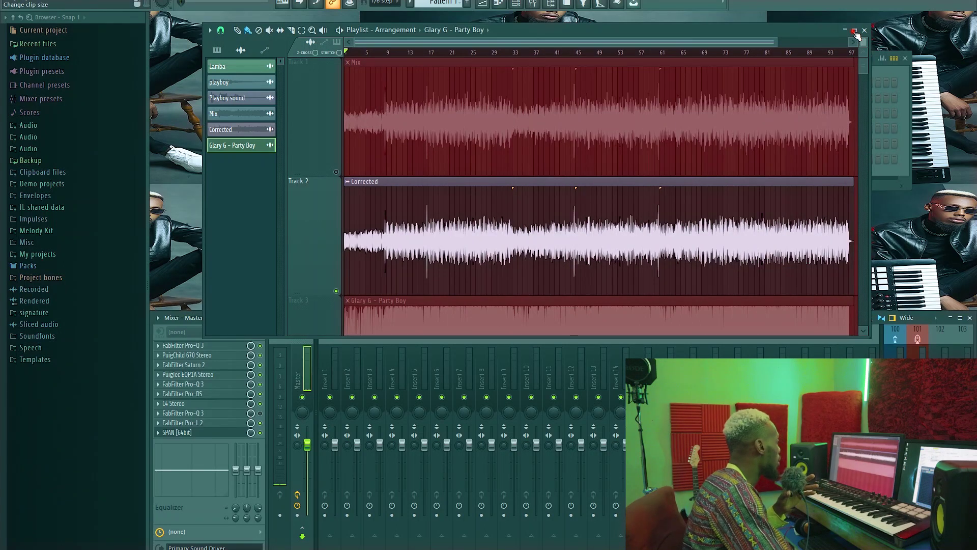
click(855, 32)
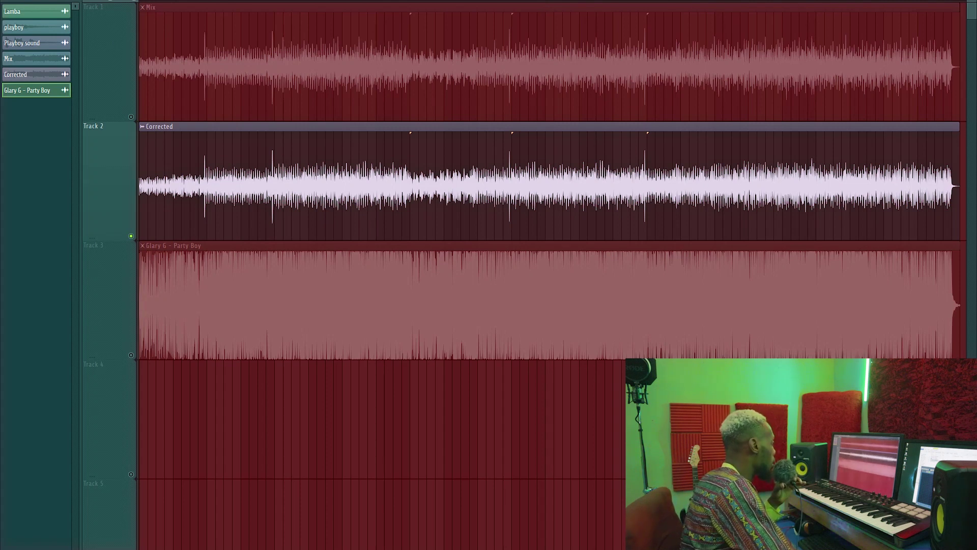
key(Page_Up)
key(Page_Up)
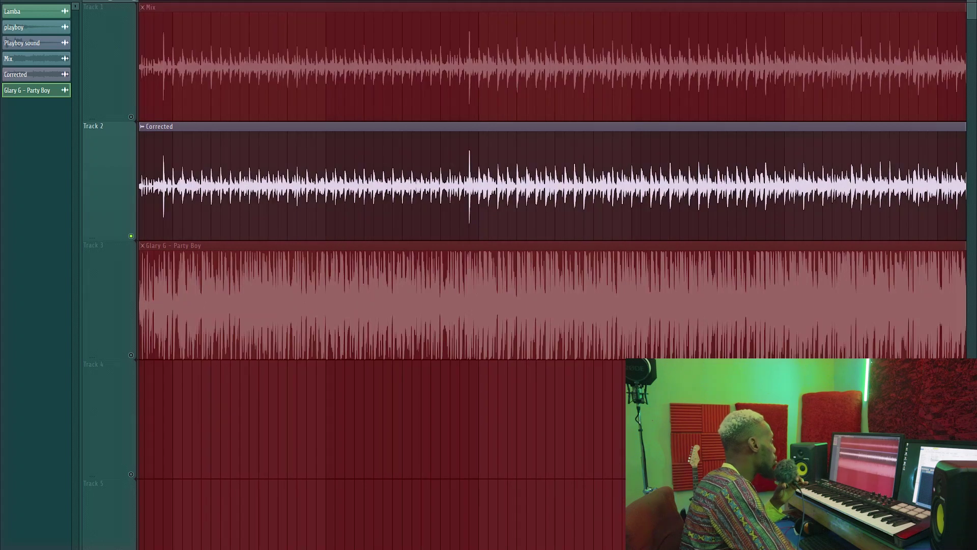
key(Page_Up)
key(Page_Up)
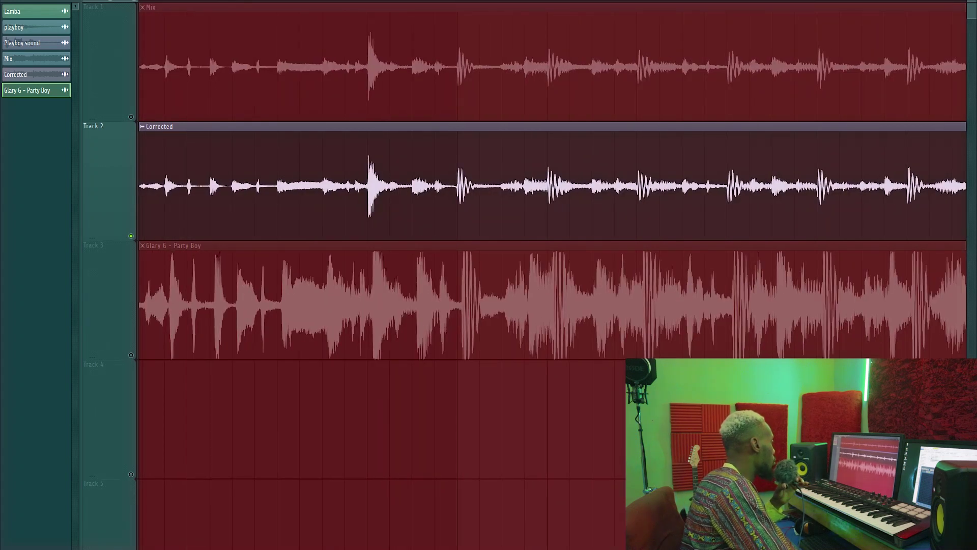
scroll(405, 7, left, 3)
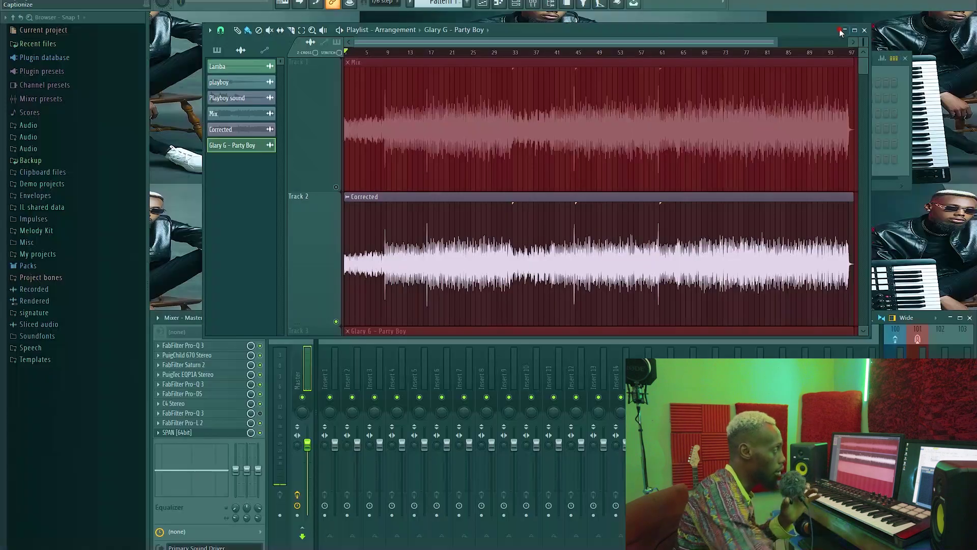
key(F6)
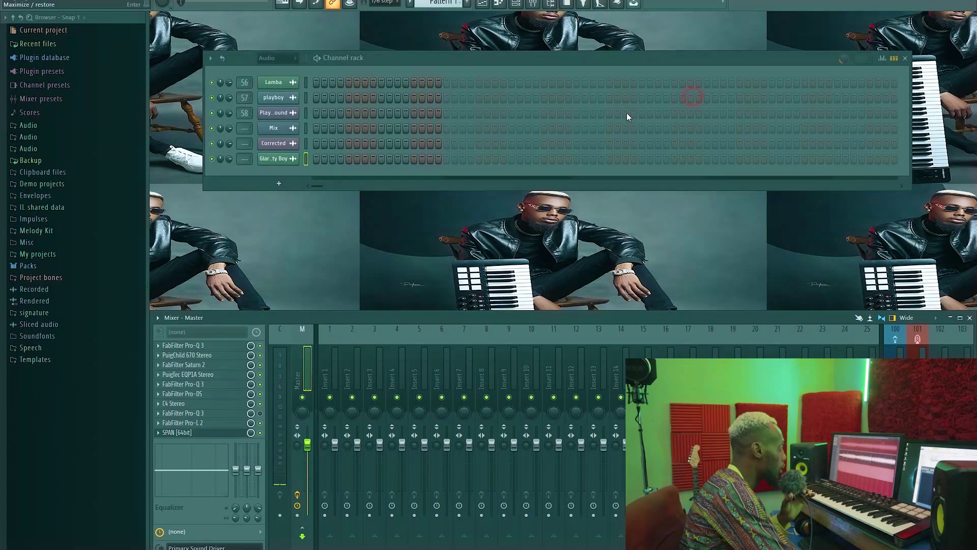
- Open the first FabFilter Pro-Q 3 on the master and view the stereo placement options of its Side low cut
click(192, 345)
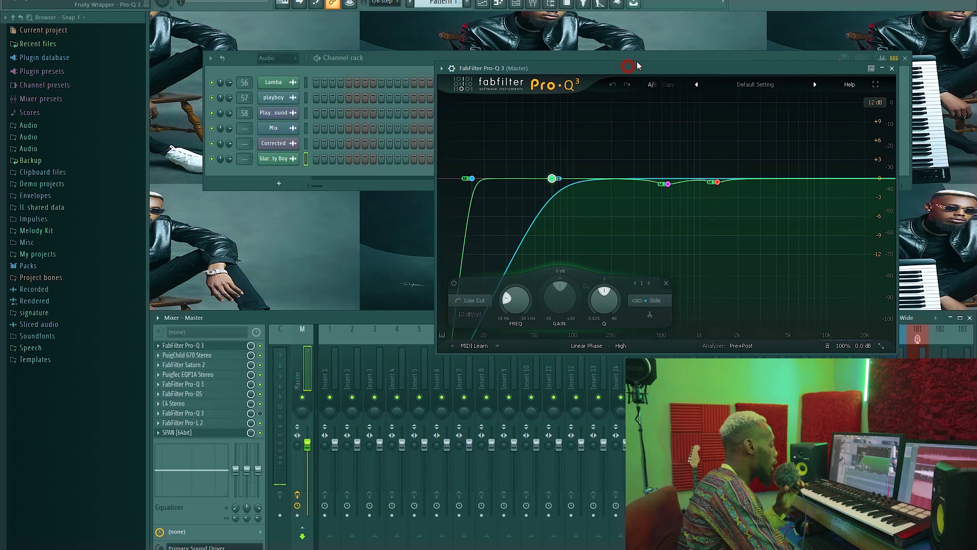
mouse_move(569, 183)
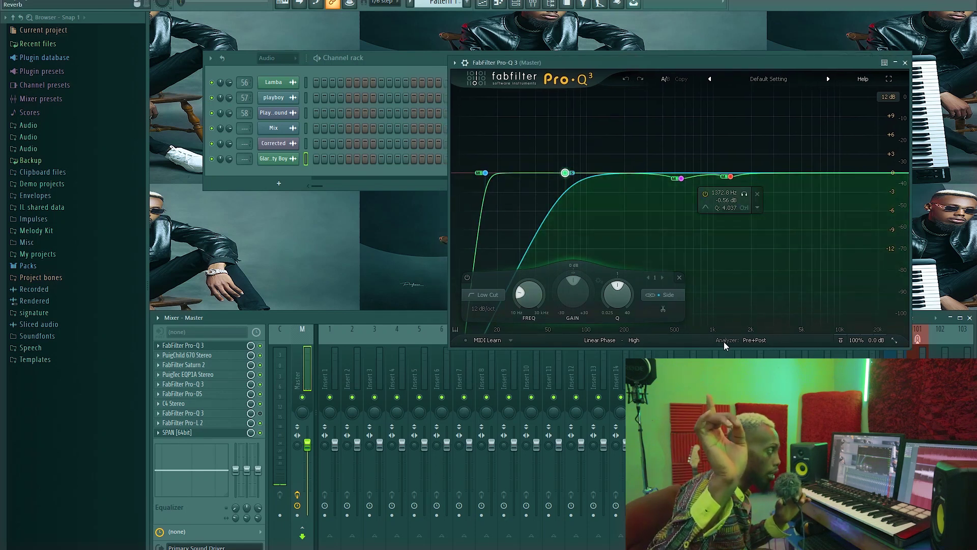
click(661, 295)
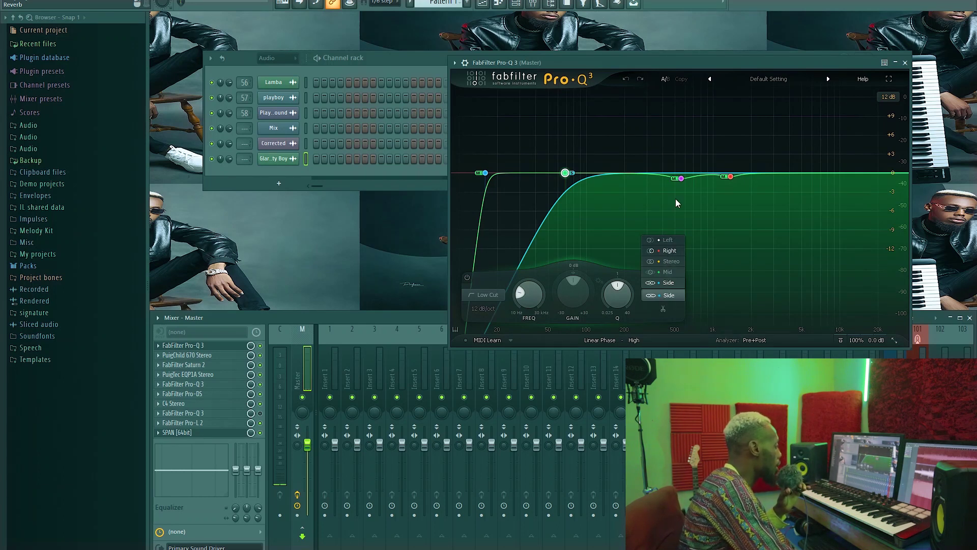
click(673, 340)
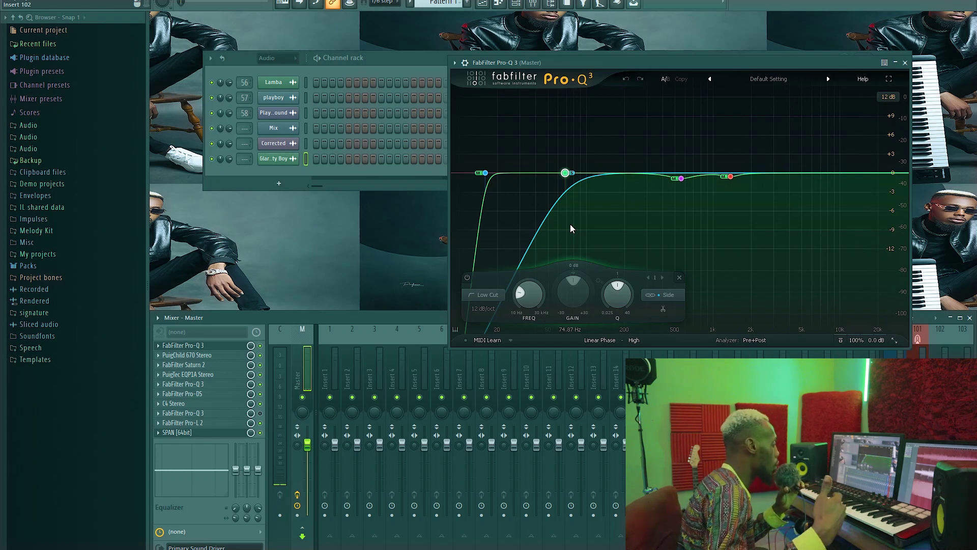
mouse_move(640, 178)
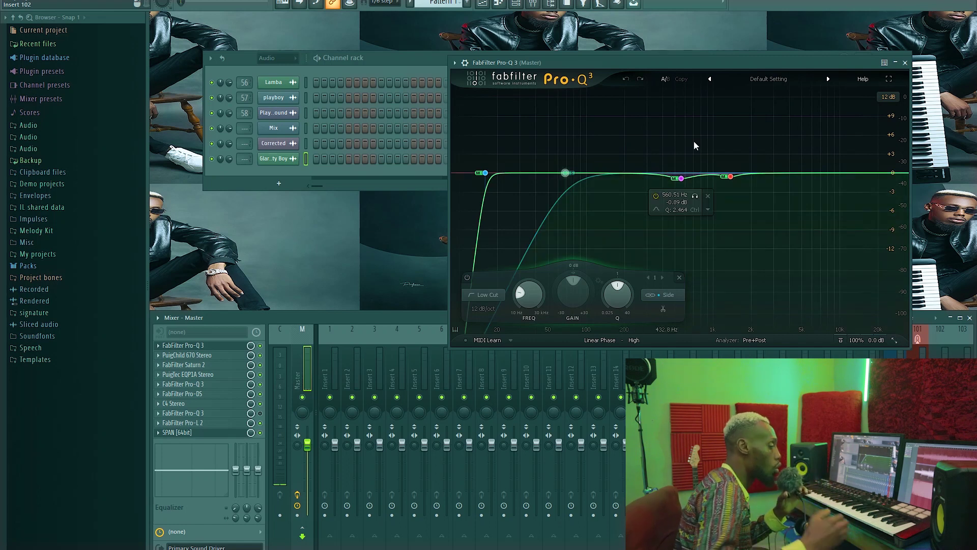
- Inspect the Mid low cut and the two Mid bell cuts in the Pro-Q 3 by selecting each band in turn
click(485, 173)
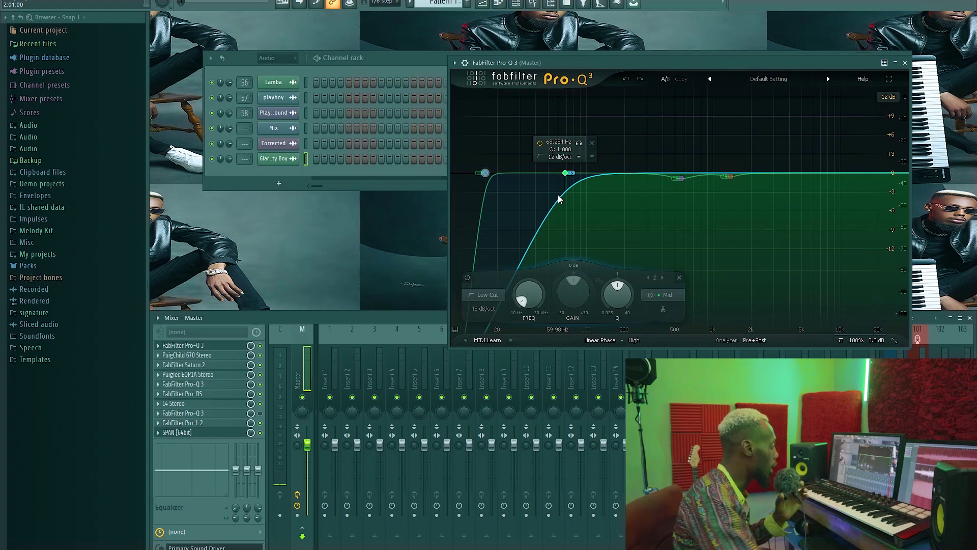
mouse_move(486, 175)
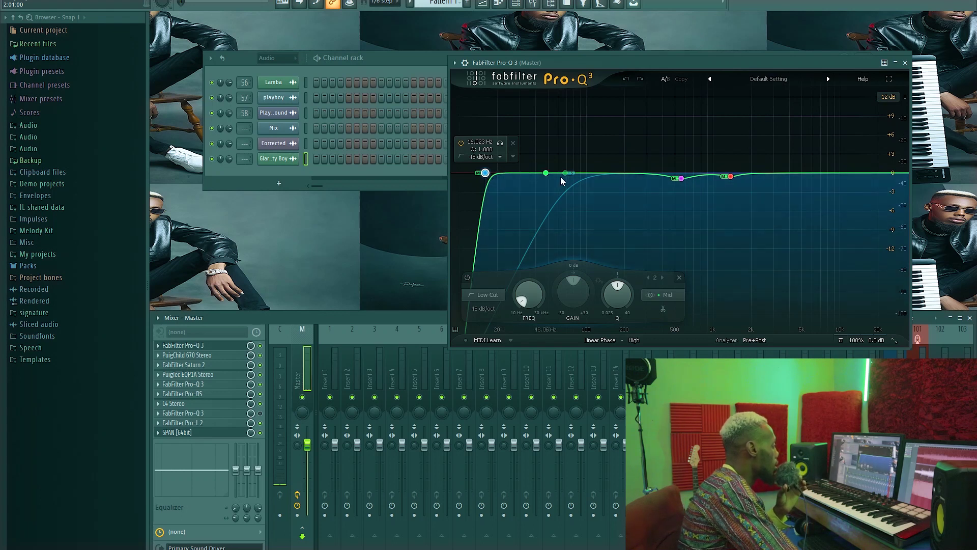
click(681, 179)
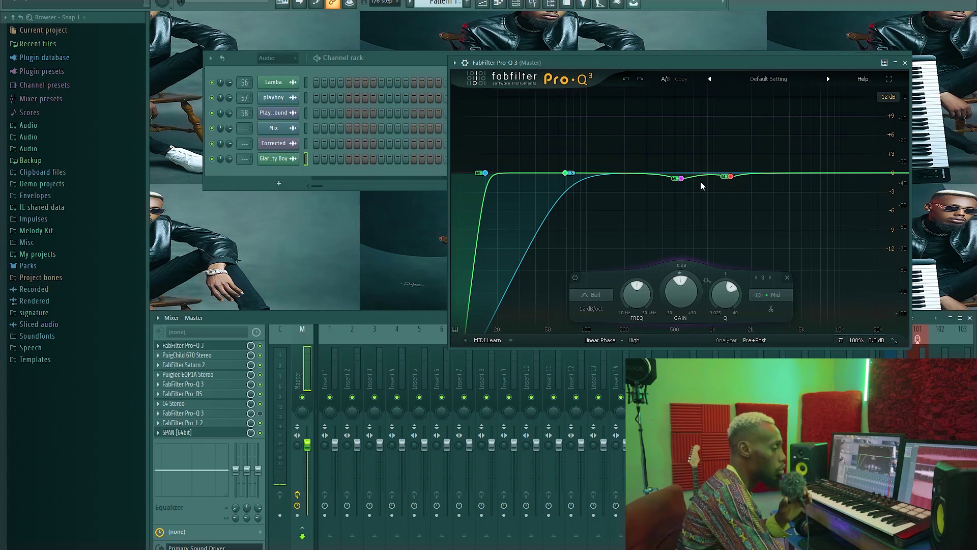
mouse_move(681, 181)
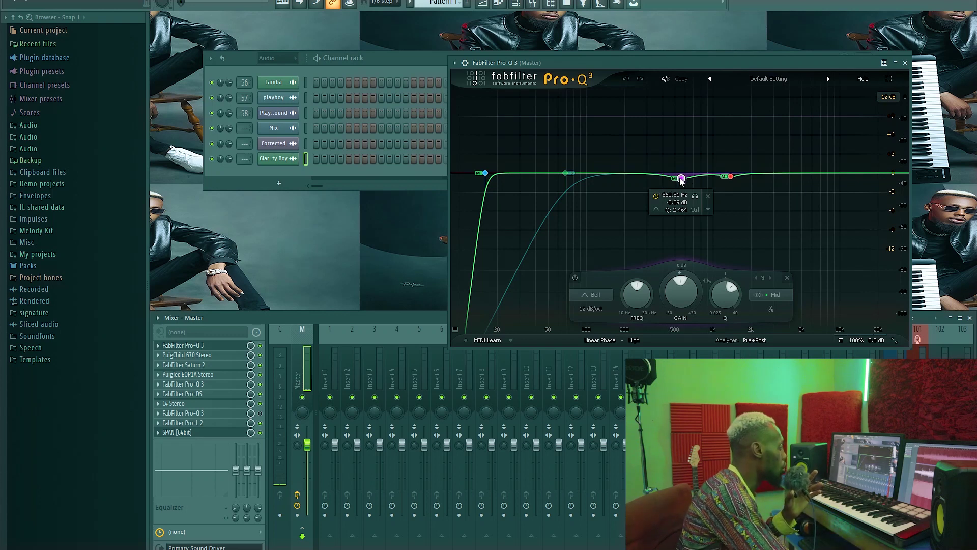
click(730, 177)
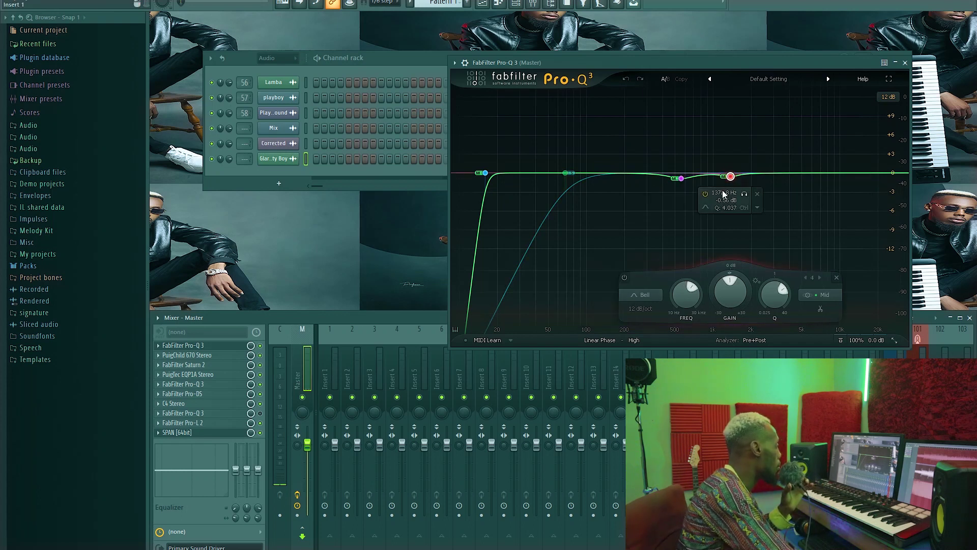
click(681, 178)
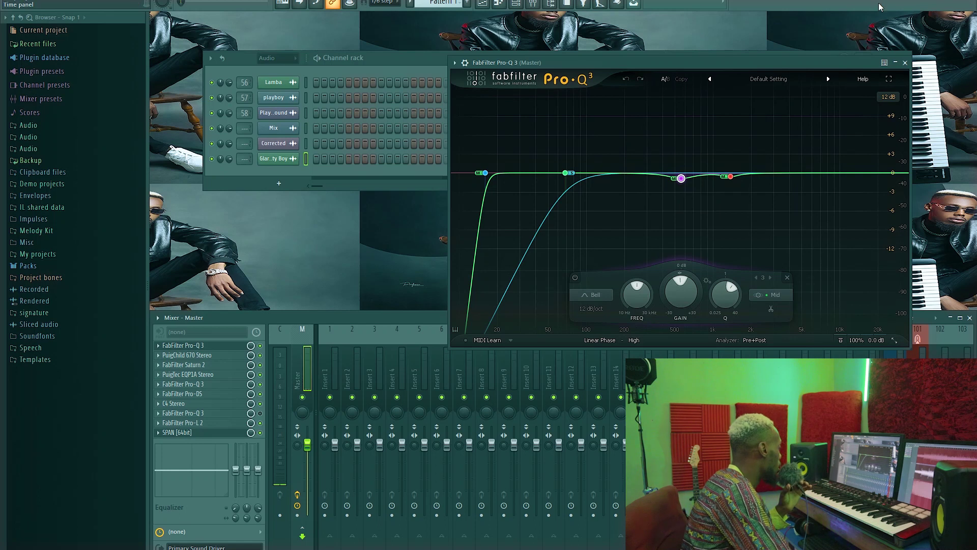
- Bypass the master effects from PuigChild 670 through Pro-L 2 and start playback to hear only the first Pro-Q 3
click(260, 355)
click(260, 374)
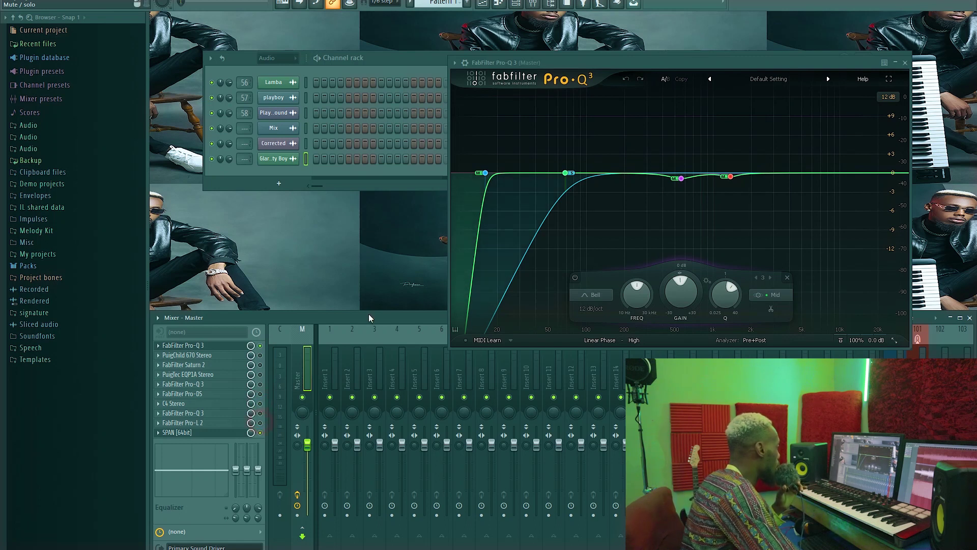
key(space)
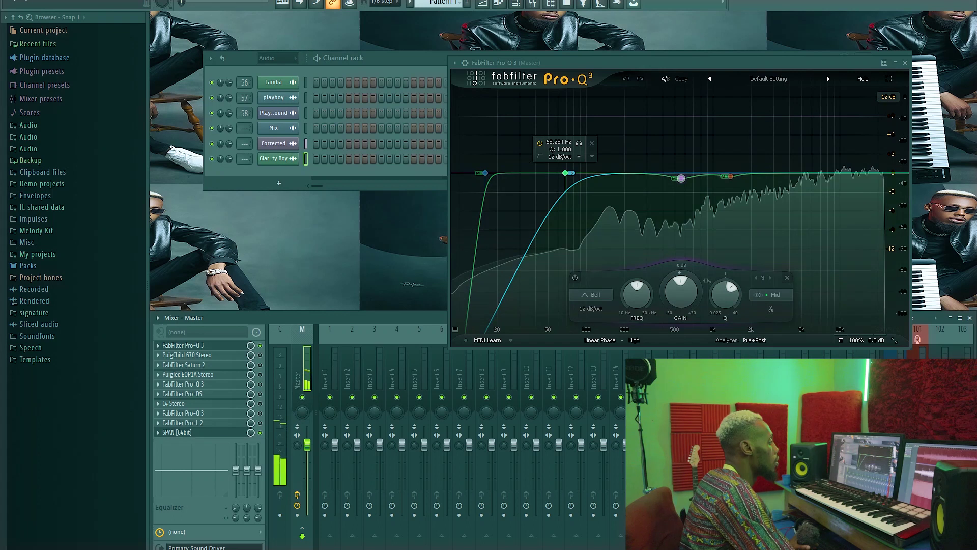
- Audition the 560 Hz and 1372 Hz bell cuts by soloing each band in turn, then stop playback
mouse_move(682, 178)
click(695, 197)
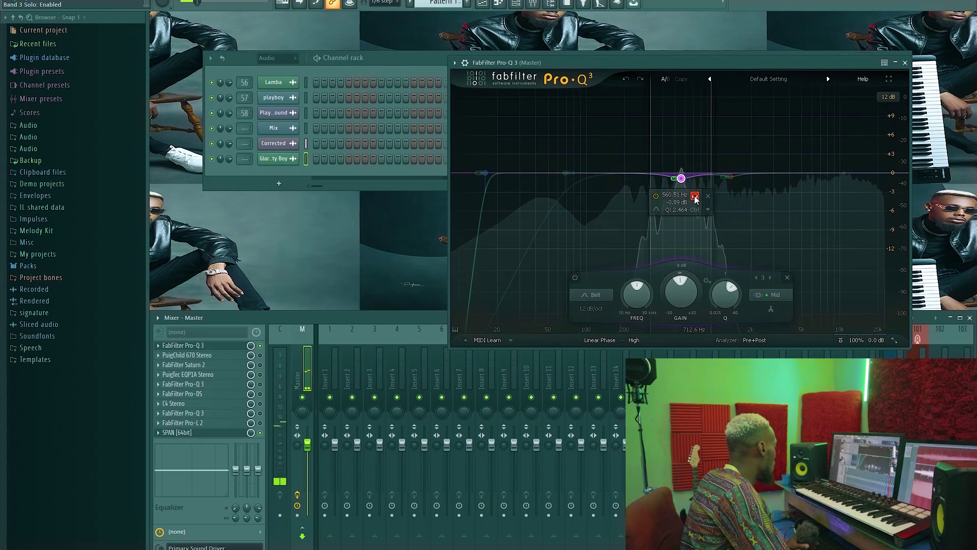
click(695, 198)
mouse_move(706, 177)
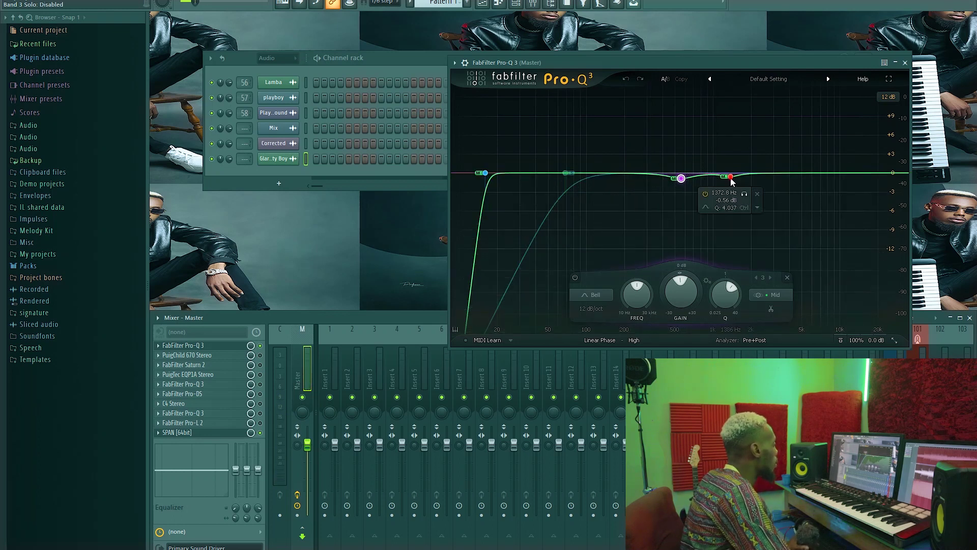
mouse_move(741, 195)
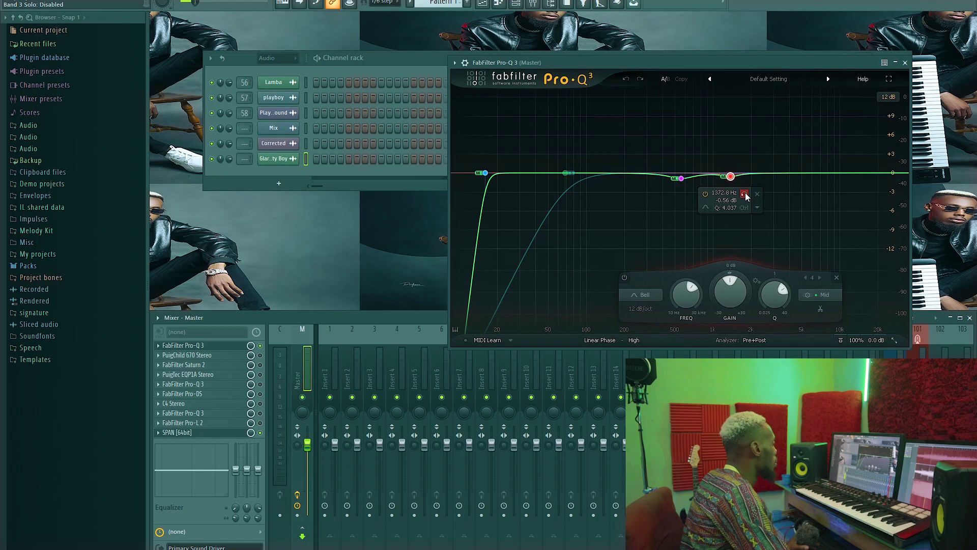
click(744, 195)
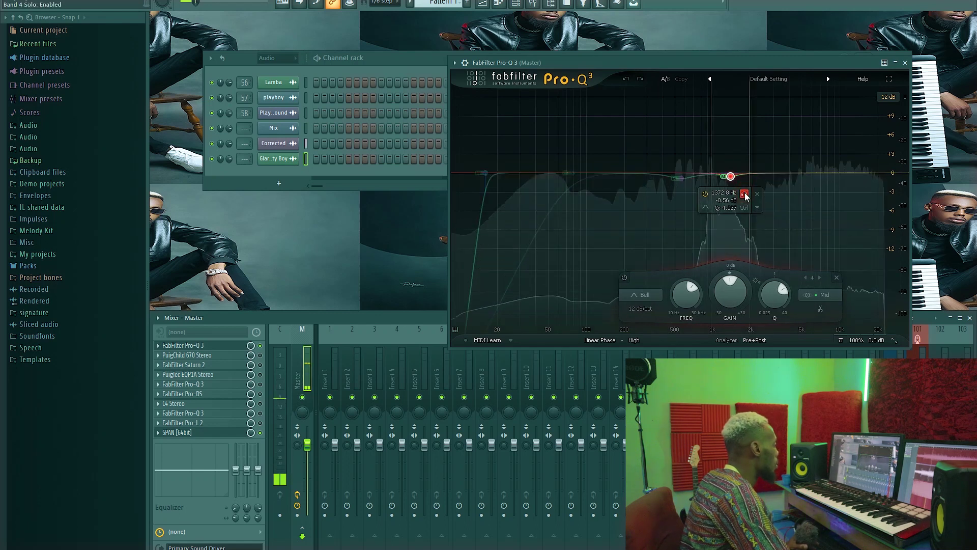
click(744, 195)
key(space)
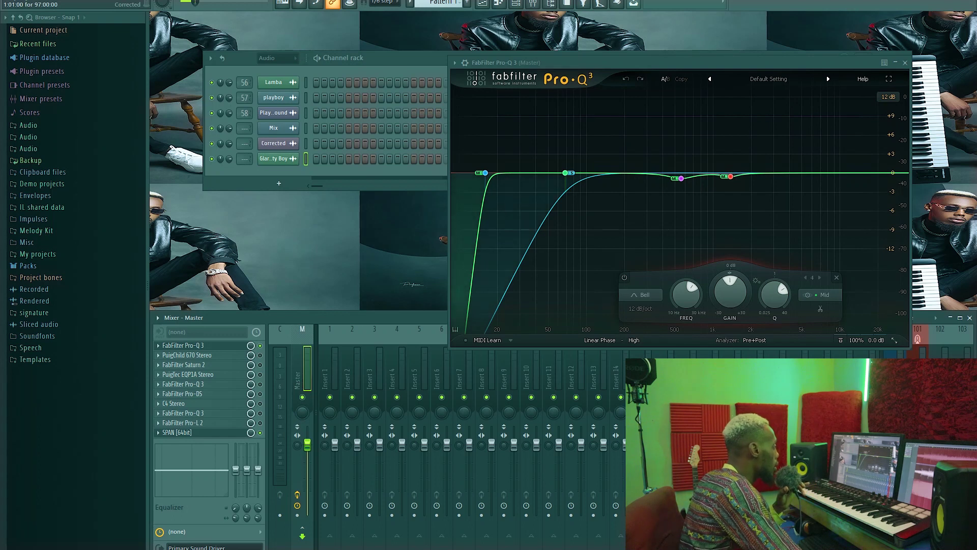
- Close the Pro-Q 3, re-enable the PuigChild 670 Stereo on the master and place its open window above the mixer
click(905, 63)
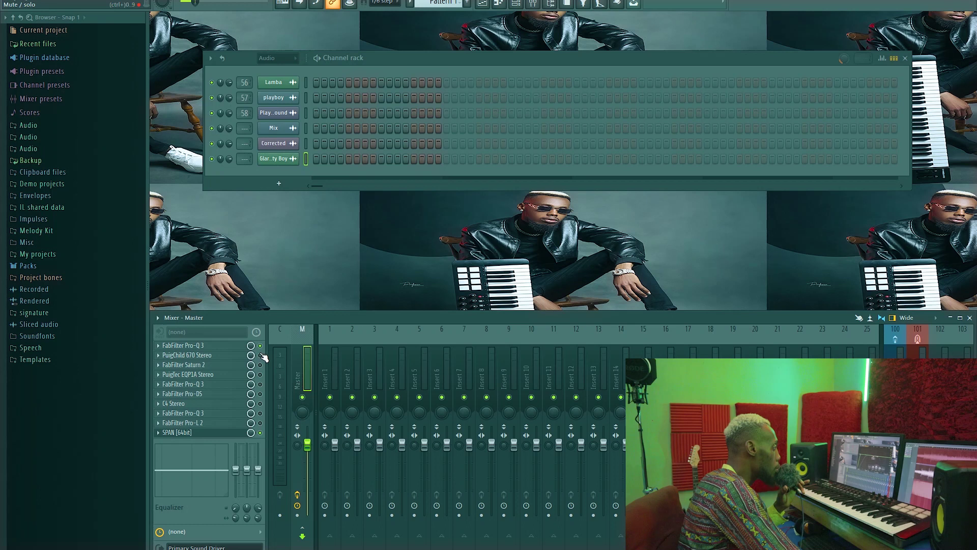
click(223, 355)
drag(601, 80, 620, 121)
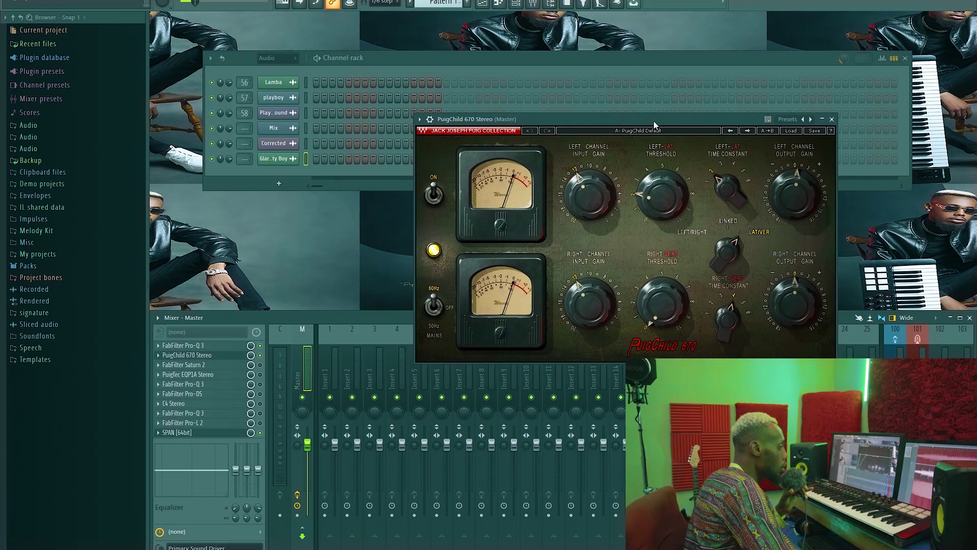
drag(652, 121, 650, 143)
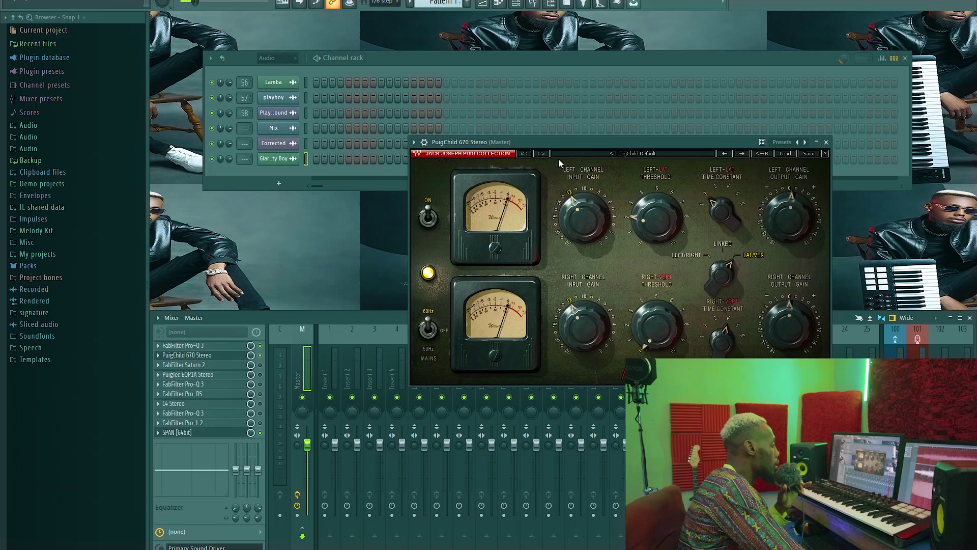
drag(597, 144, 607, 136)
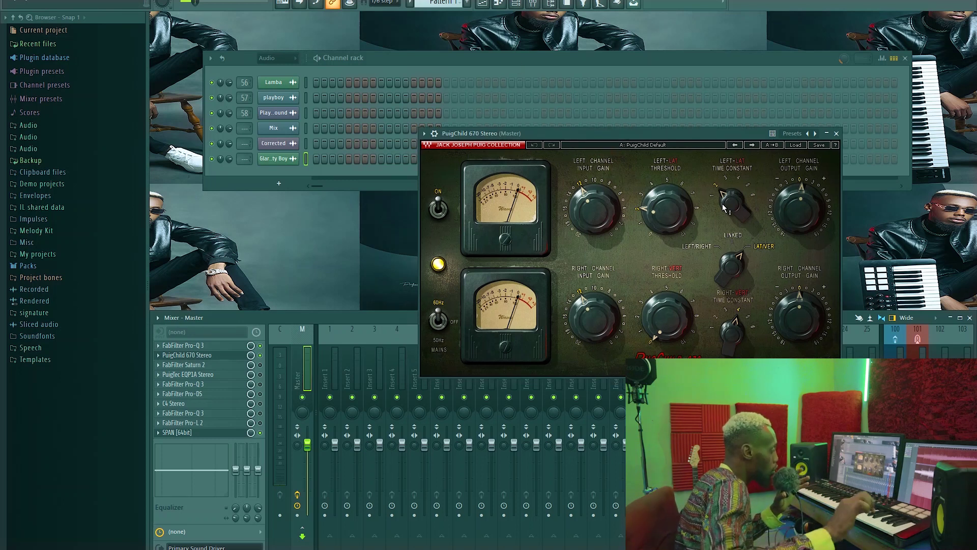
mouse_move(724, 206)
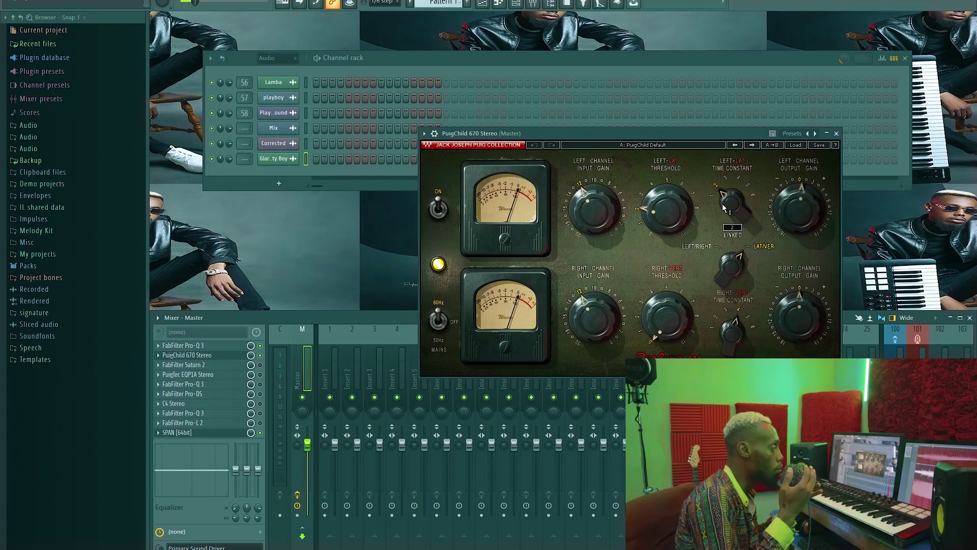
click(622, 133)
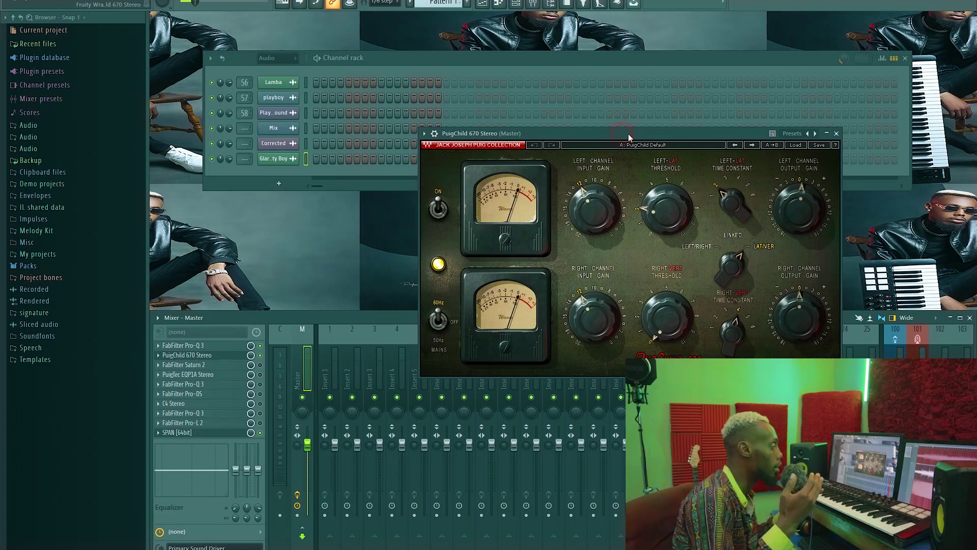
drag(622, 134, 627, 134)
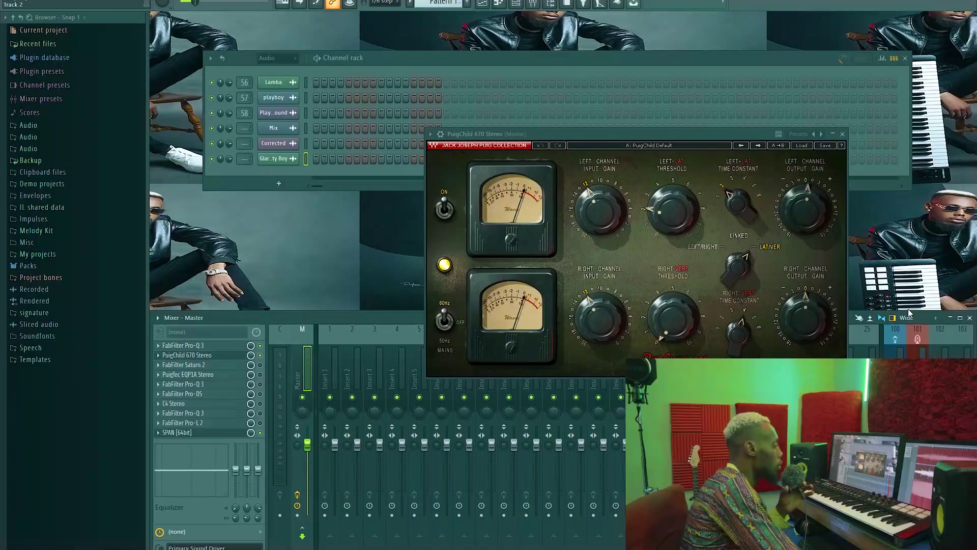
drag(697, 137, 686, 130)
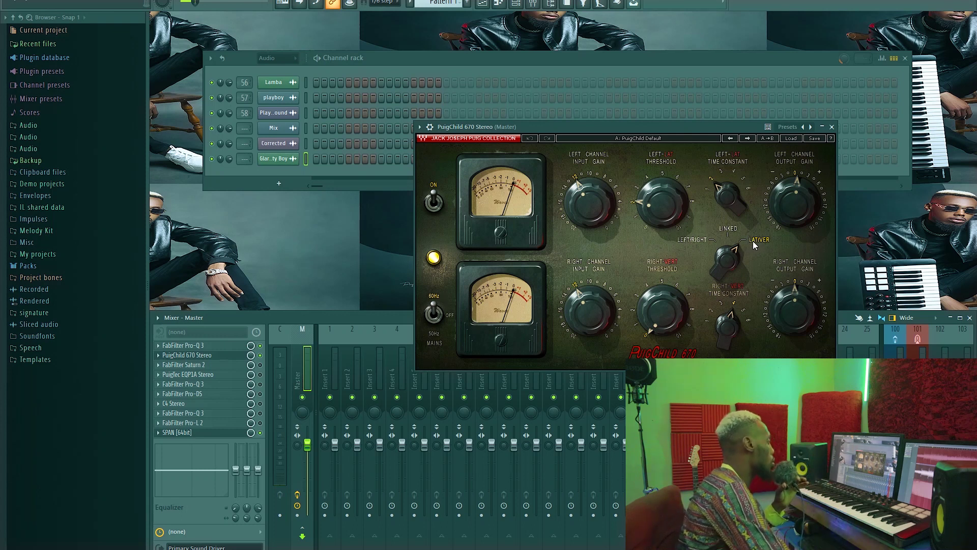
drag(737, 126, 777, 126)
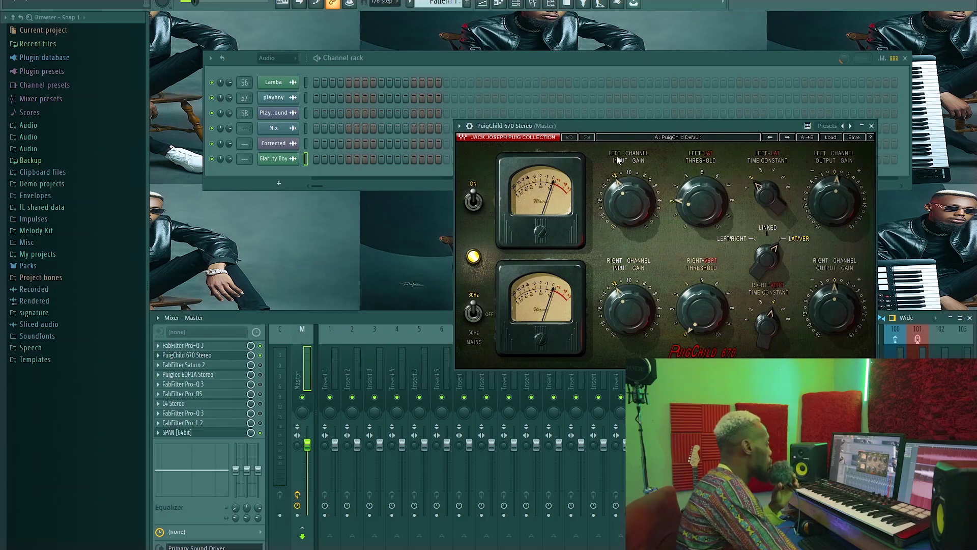
drag(620, 127, 610, 127)
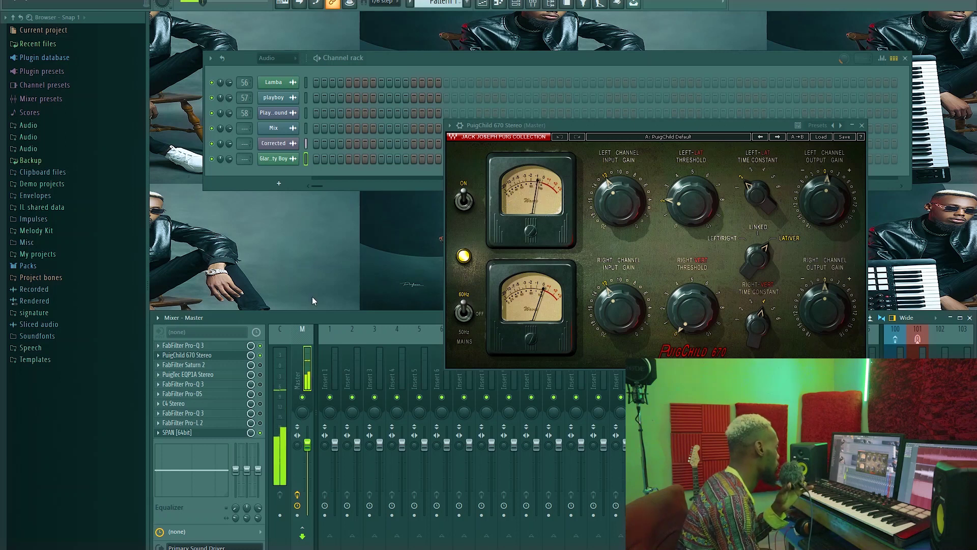
- Compare the master with and without the PuigChild 670 Stereo by bypassing and re-enabling it during playback
click(260, 355)
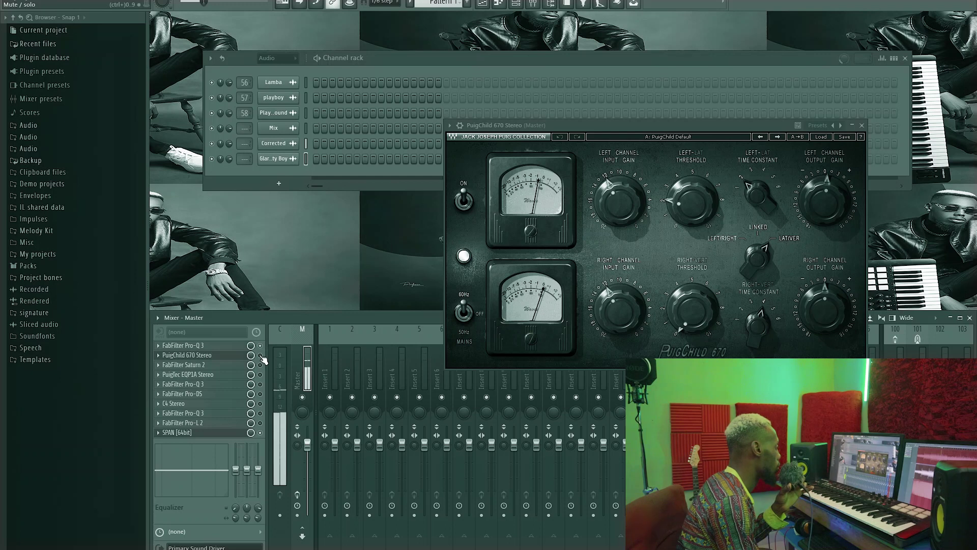
click(260, 355)
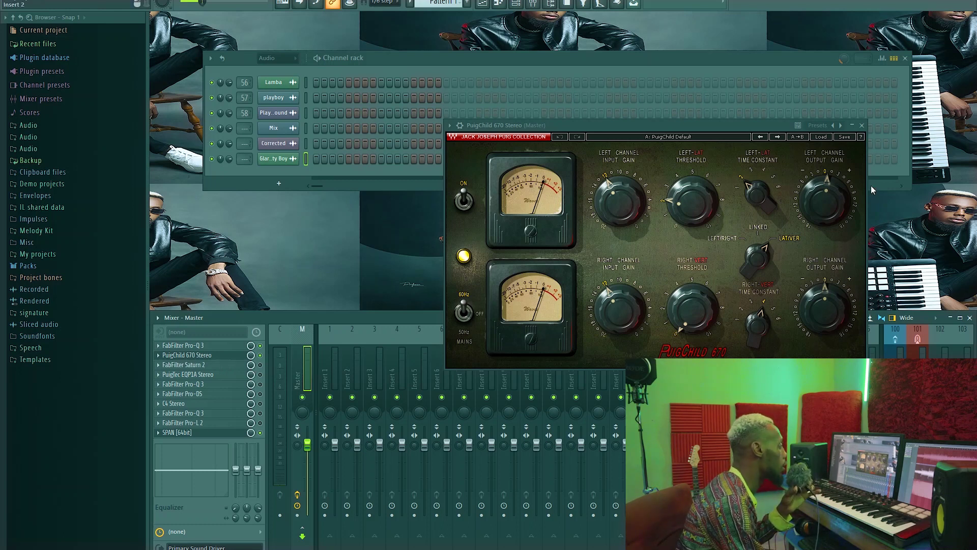
- Replace the open PuigChild 670 window with the re-enabled FabFilter Saturn 2 from the master chain, placed above the mixer
click(232, 354)
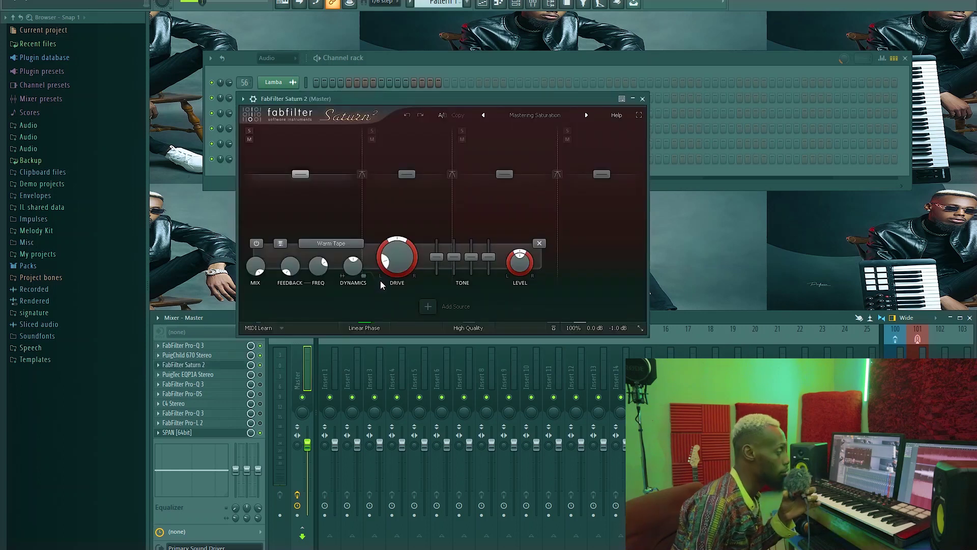
click(429, 97)
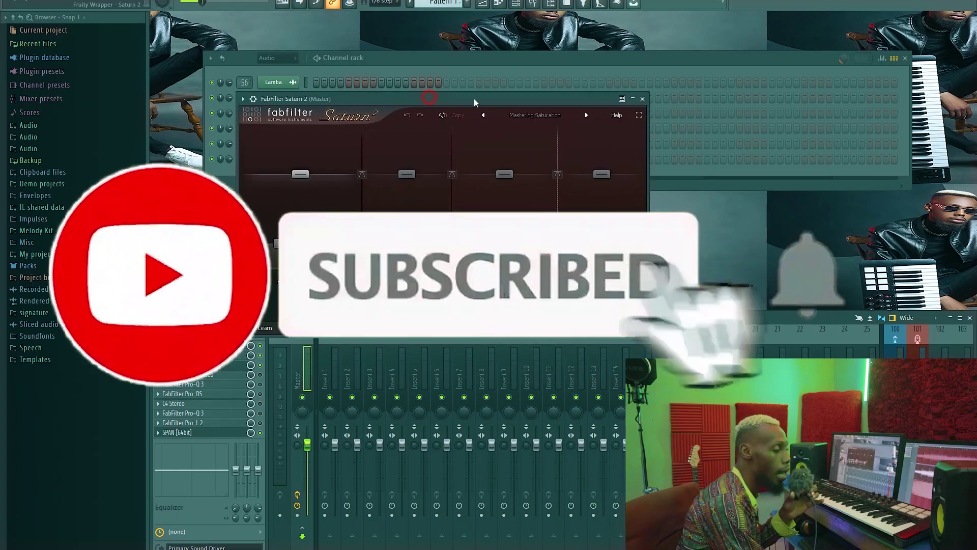
drag(475, 99, 466, 105)
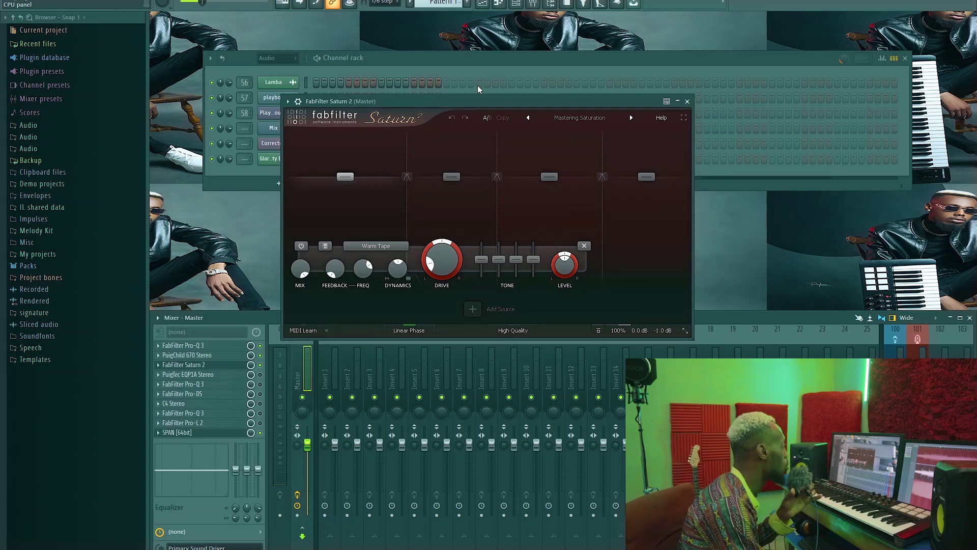
drag(467, 102, 641, 90)
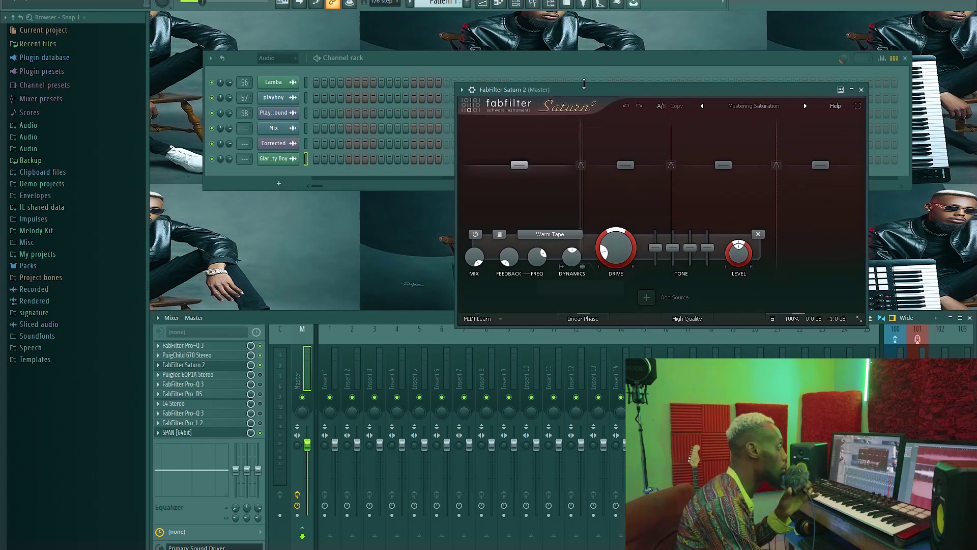
drag(597, 86, 598, 74)
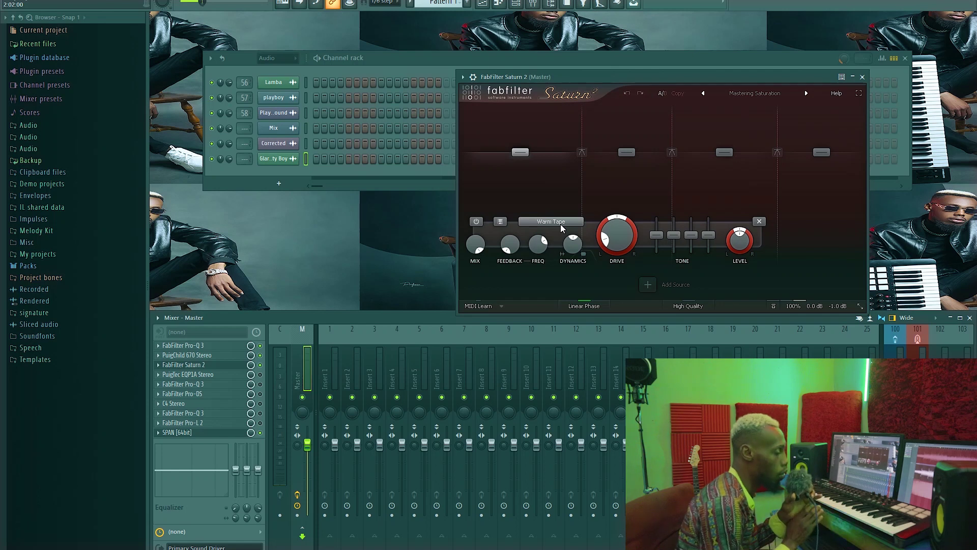
- Try the Drive of Saturn 2's second band at its maximum during playback and undo the change
click(627, 152)
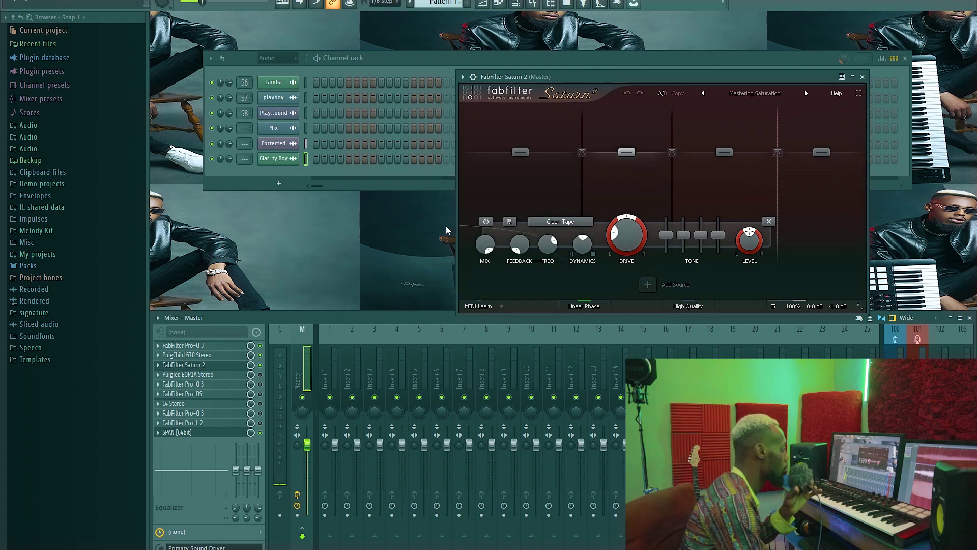
drag(626, 236, 626, 255)
drag(626, 138, 615, 100)
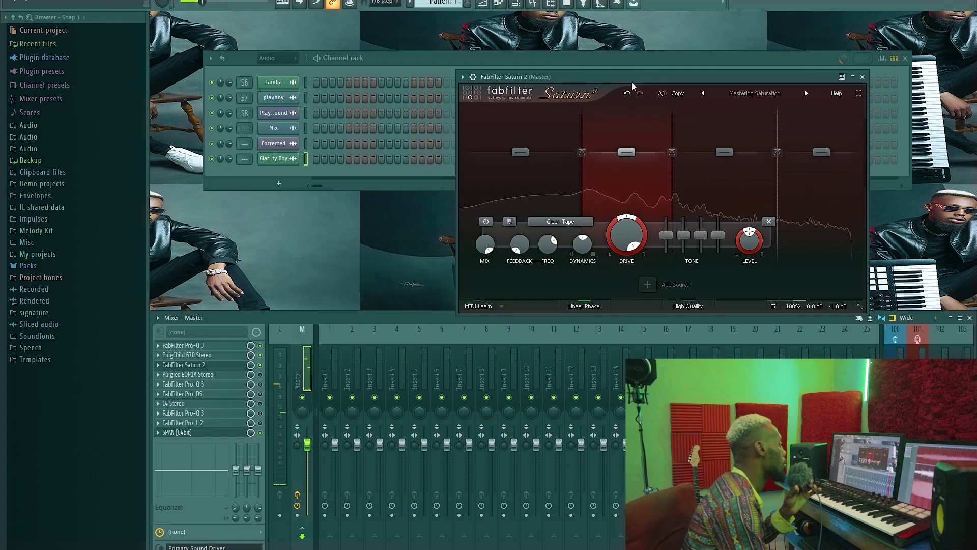
click(627, 92)
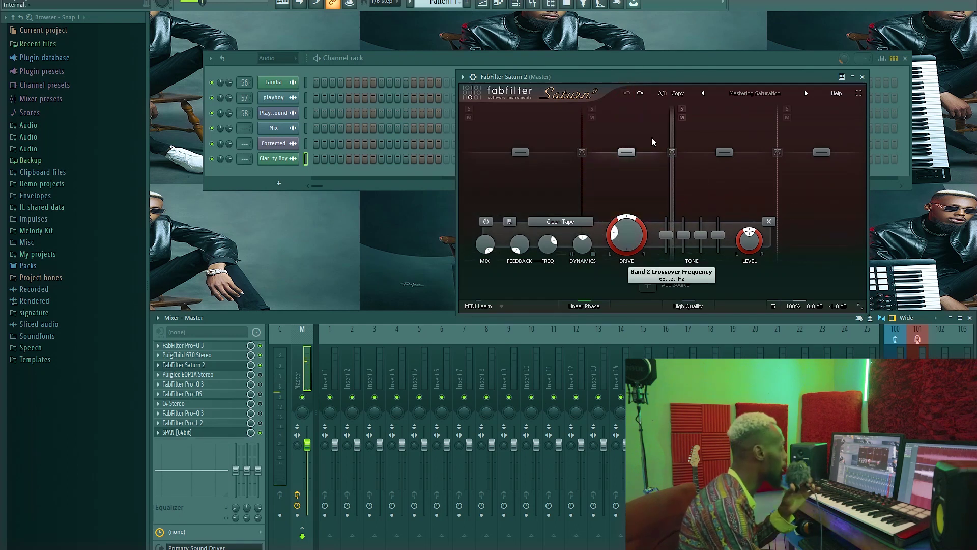
- Check the second band's Drive value in Saturn 2 and inspect the settings of the third and fourth bands
mouse_move(614, 241)
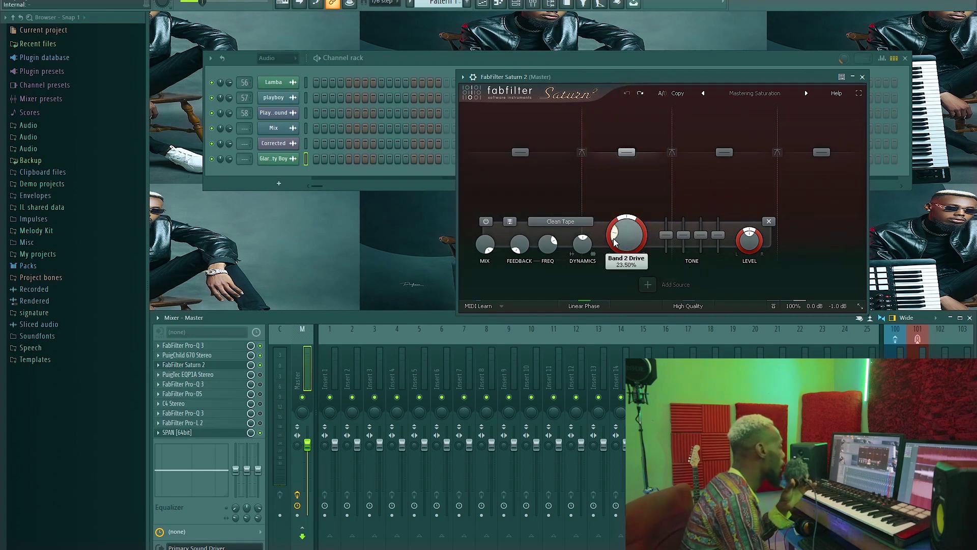
click(724, 152)
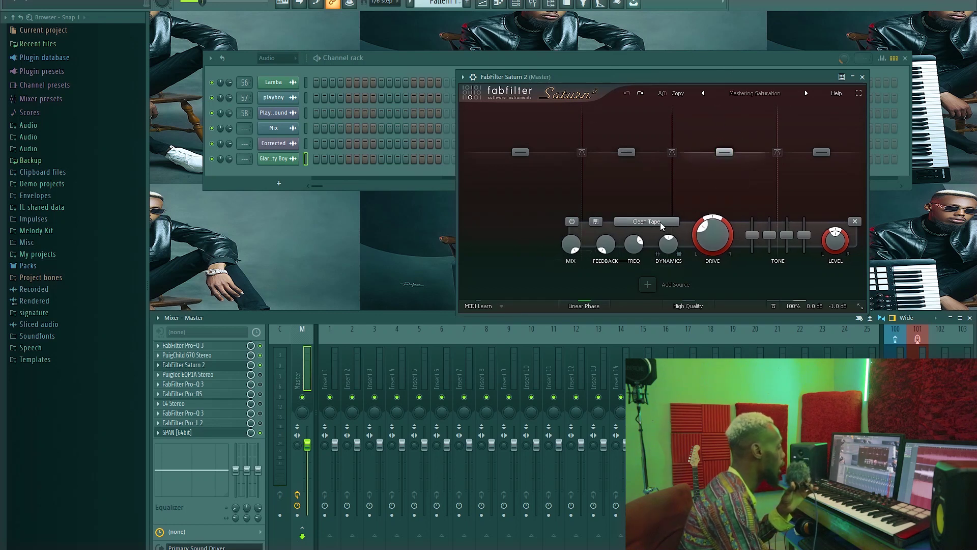
click(821, 152)
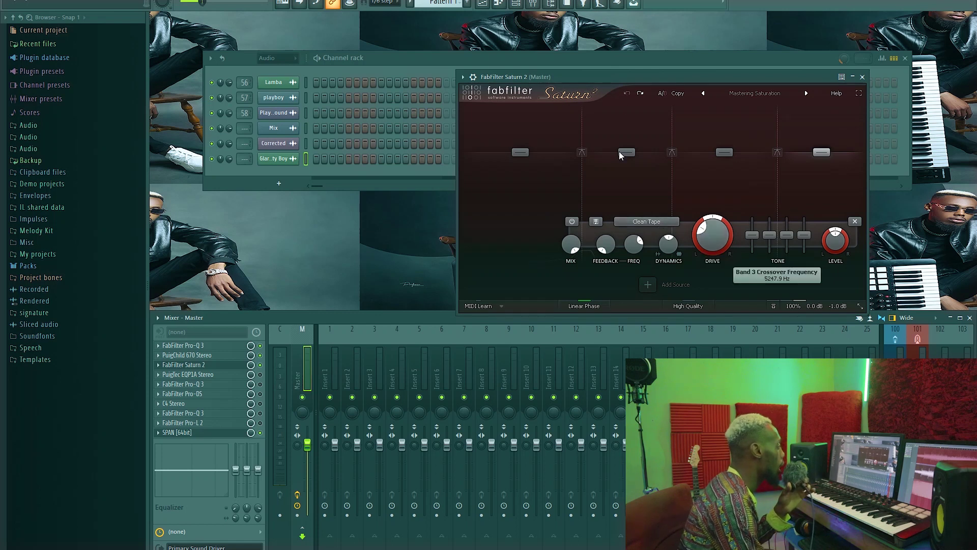
click(678, 81)
drag(681, 81, 691, 77)
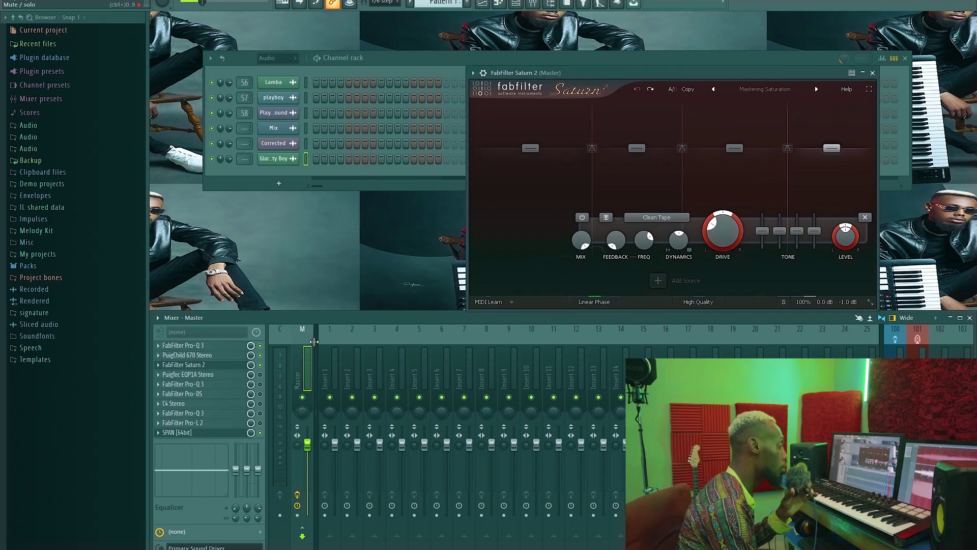
- Open the first Pro-Q 3 on the master, review its phase mode options without changing them, and close it
click(192, 346)
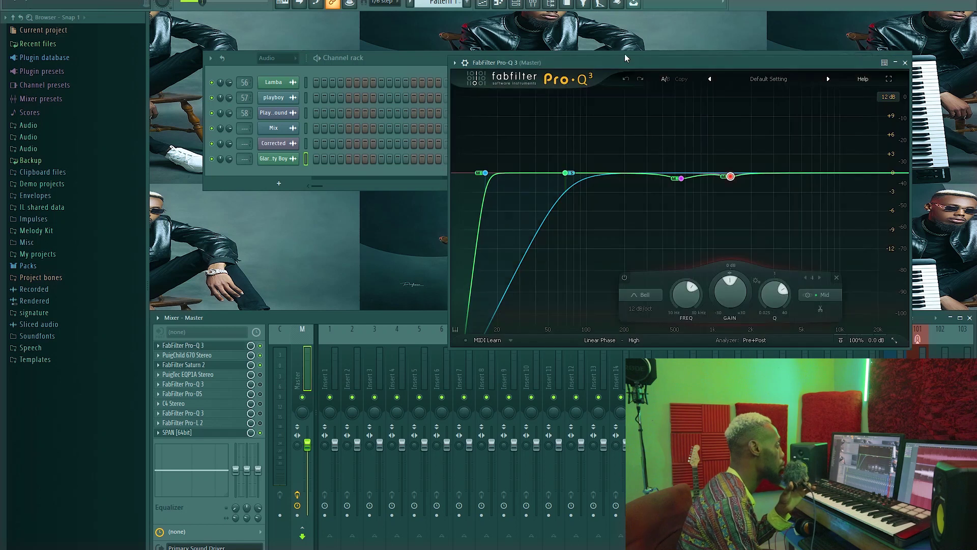
drag(633, 63, 615, 57)
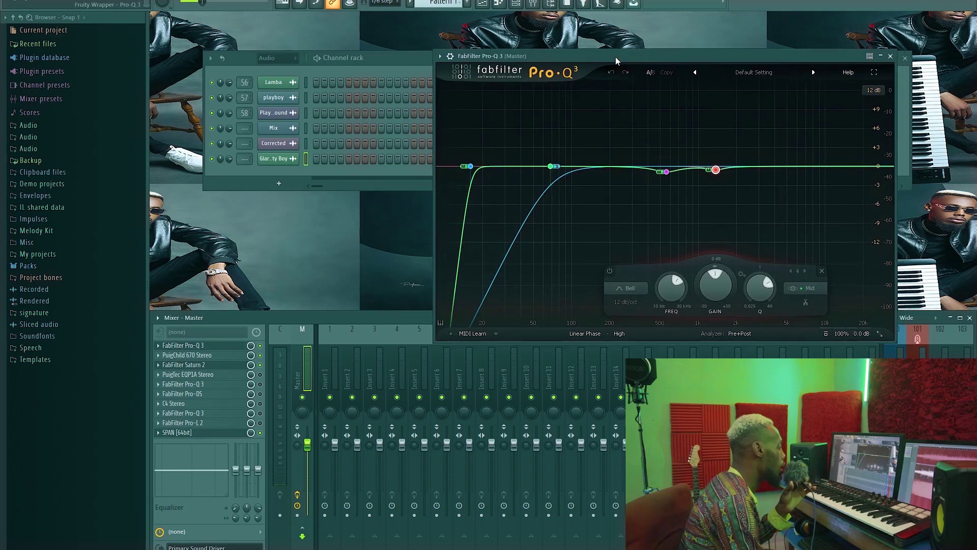
click(585, 332)
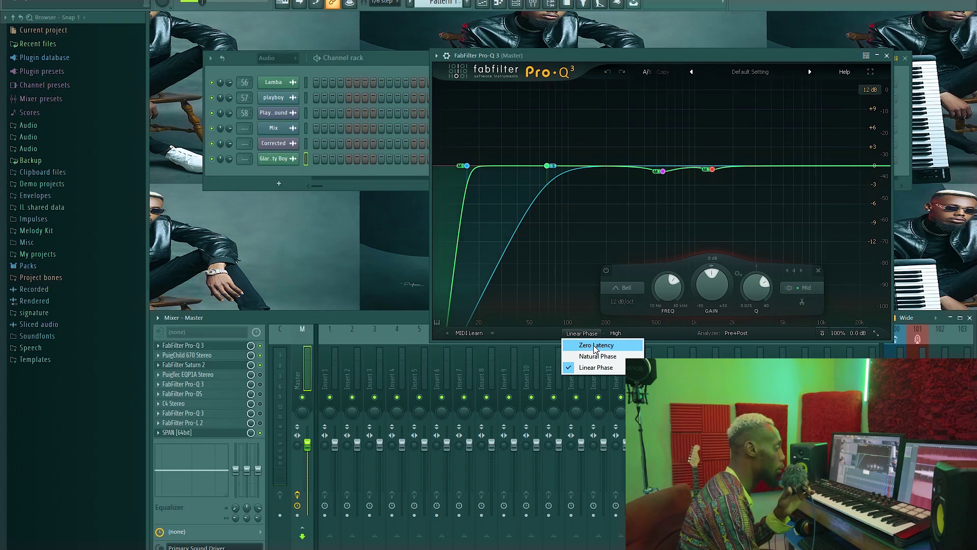
click(662, 56)
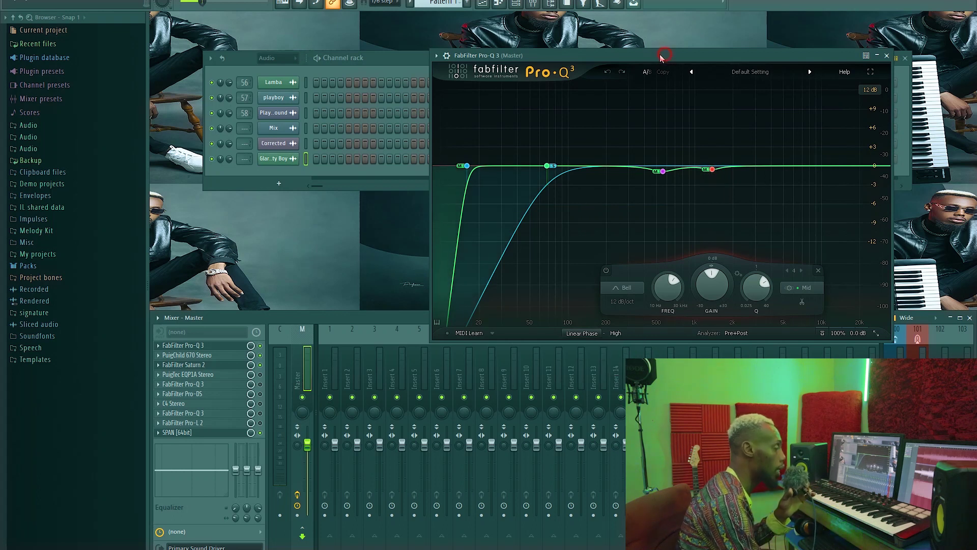
drag(662, 57, 655, 58)
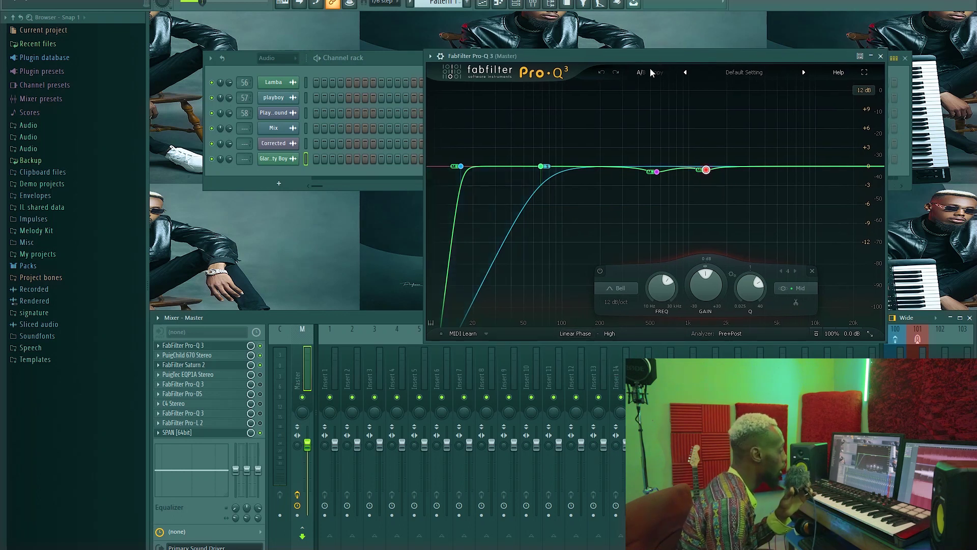
drag(686, 57, 679, 62)
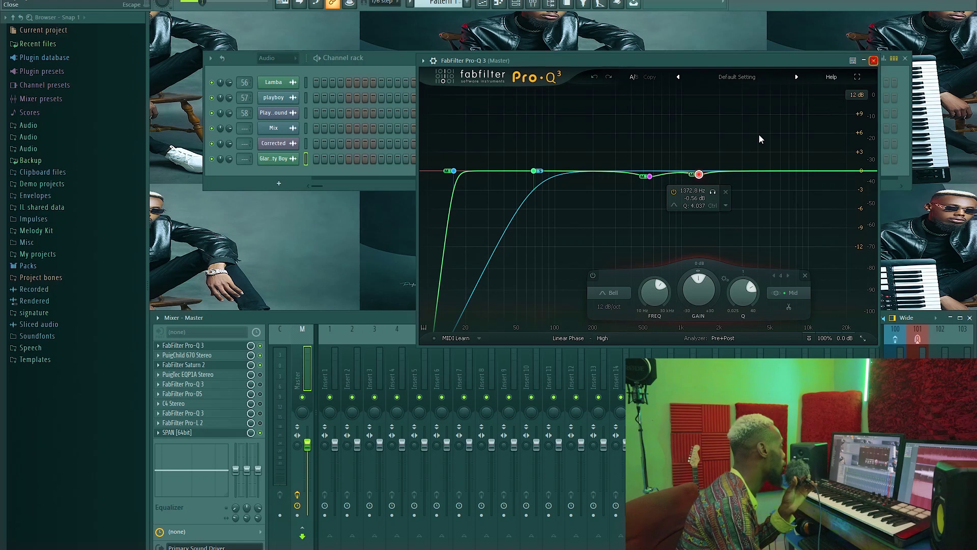
click(258, 359)
drag(615, 79, 611, 82)
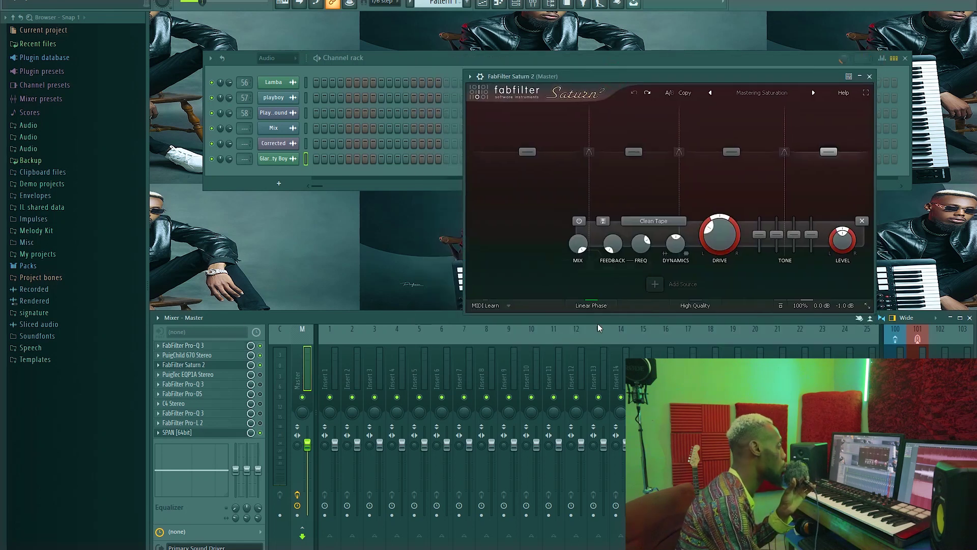
click(639, 76)
drag(648, 104, 651, 107)
click(706, 96)
drag(704, 92, 698, 90)
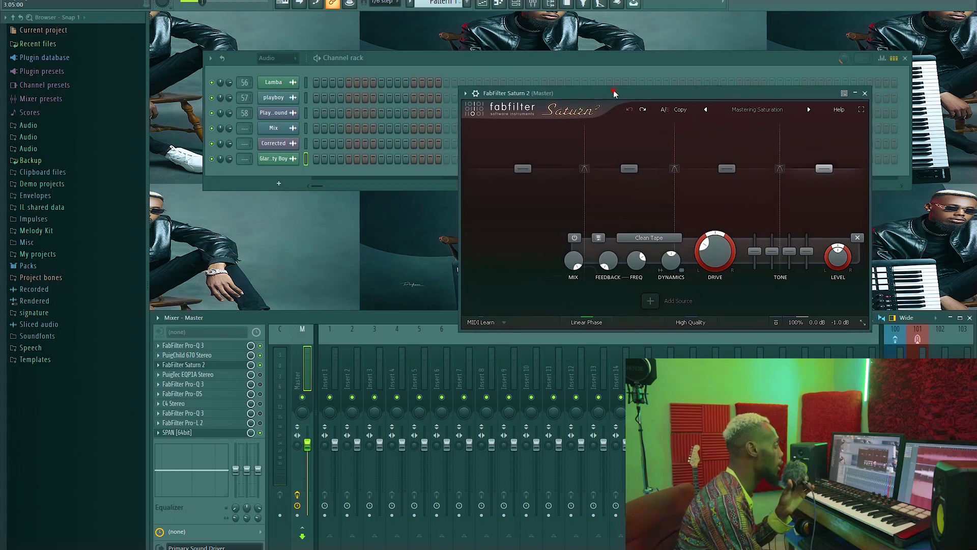
drag(612, 90, 601, 87)
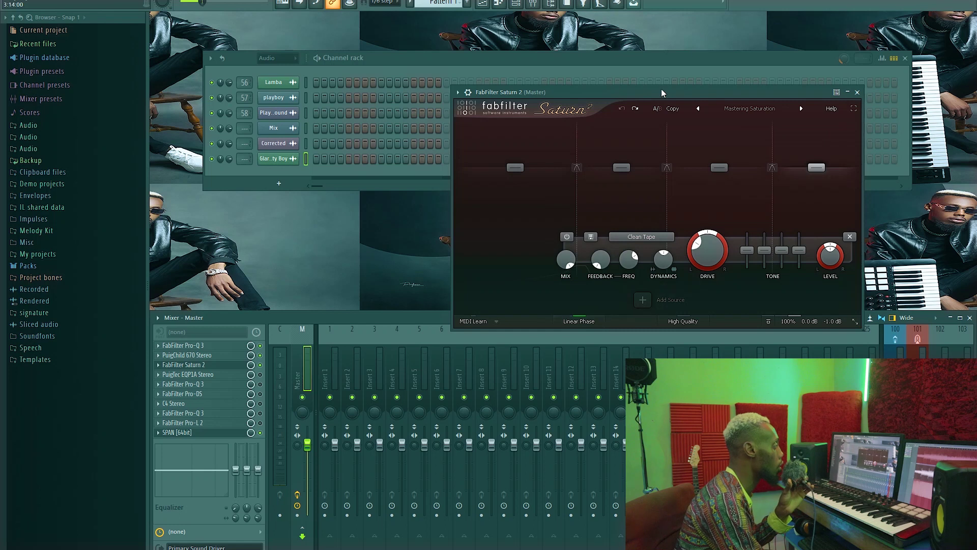
drag(661, 90, 661, 90)
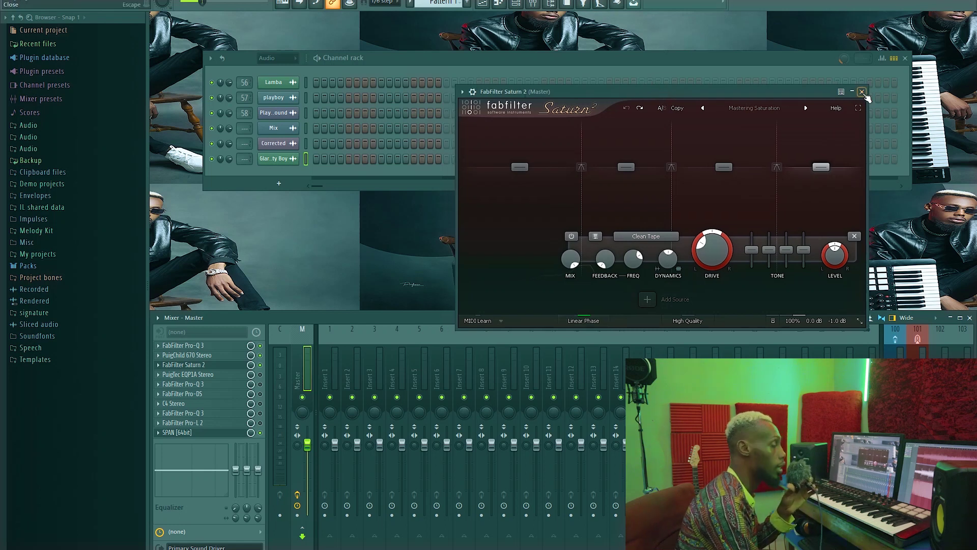
- Close Saturn 2, re-enable the PuigTec EQP1A Stereo on the master and place its open window above the mixer
key(Escape)
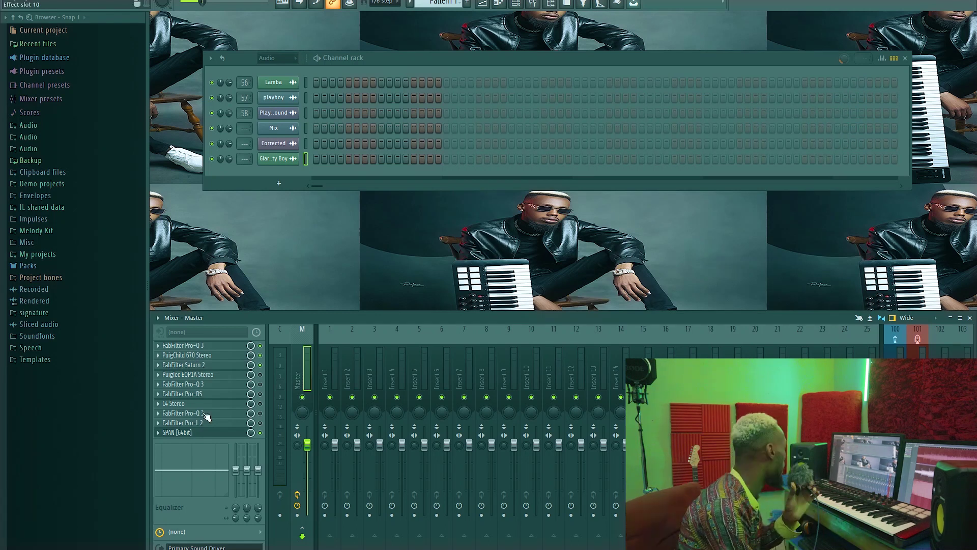
click(226, 375)
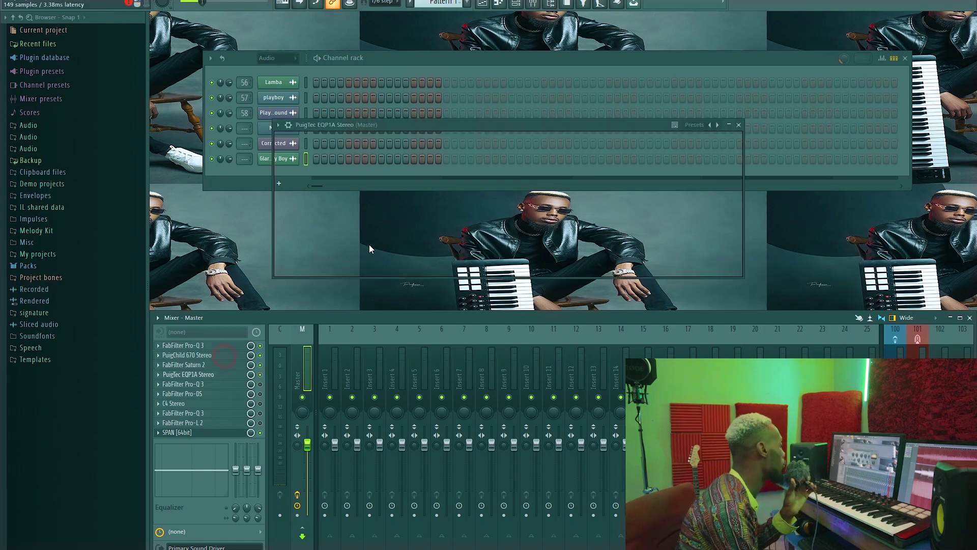
drag(470, 127, 600, 218)
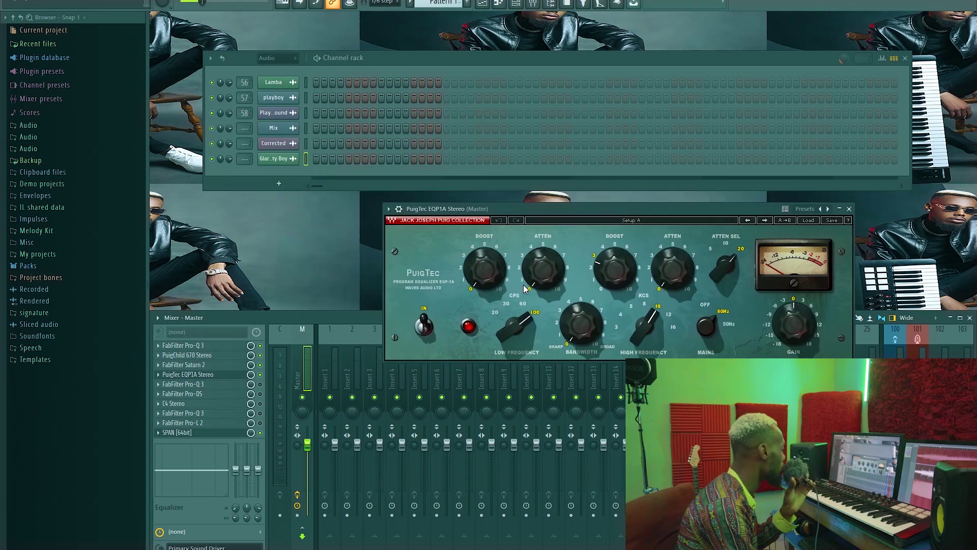
drag(612, 209, 620, 182)
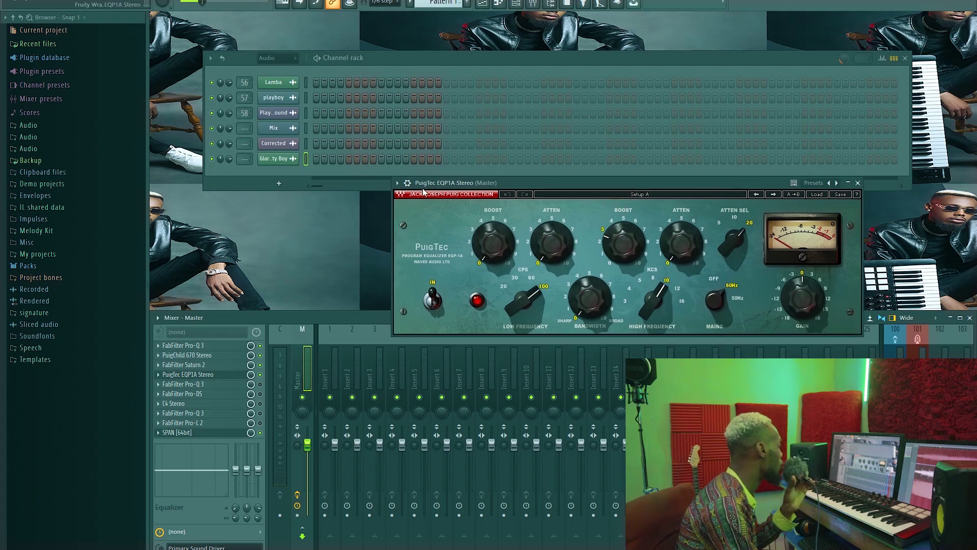
drag(436, 184, 452, 187)
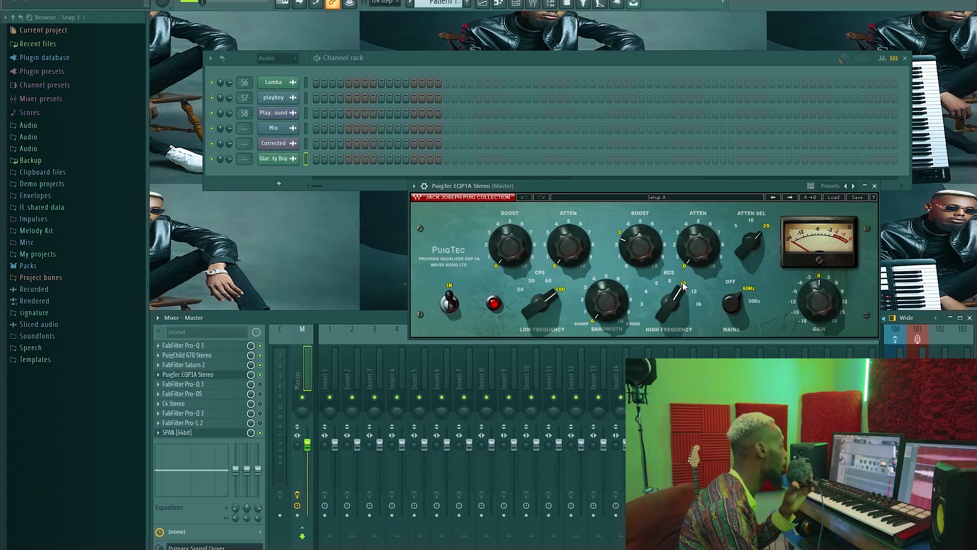
- Compare the master with and without the PuigTec EQP1A Stereo by toggling its bypass during playback
click(262, 375)
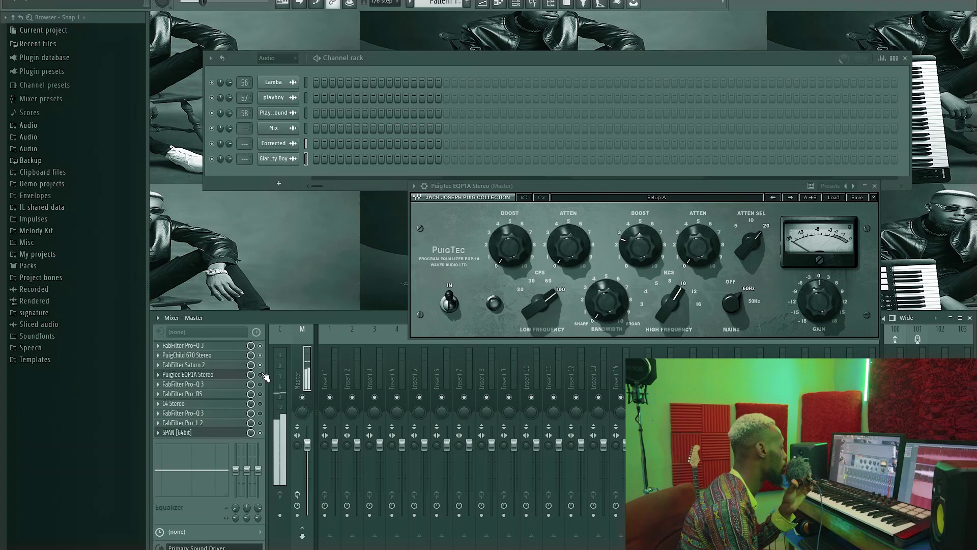
click(261, 375)
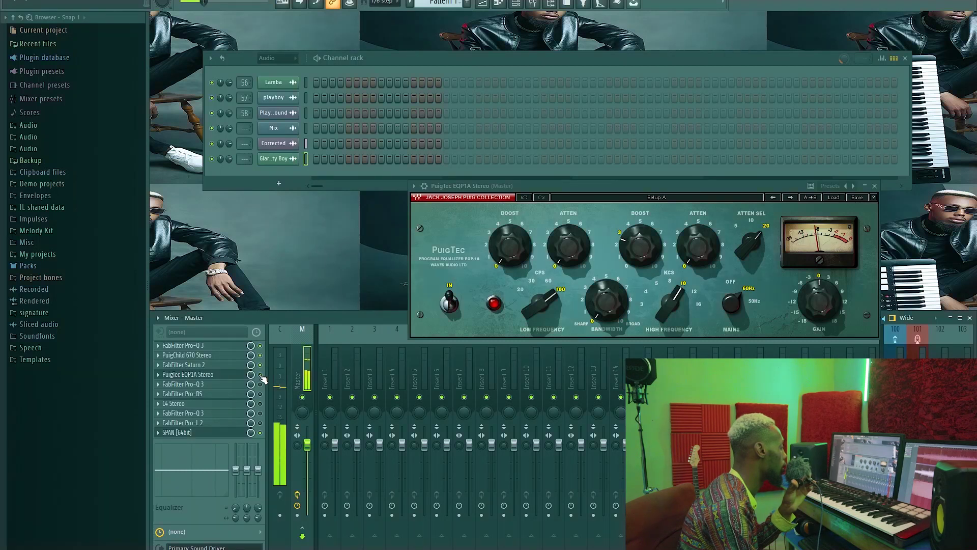
- Compare the master with and without the PuigTec EQP1A Stereo once more, leave the effect enabled and close its window
click(261, 375)
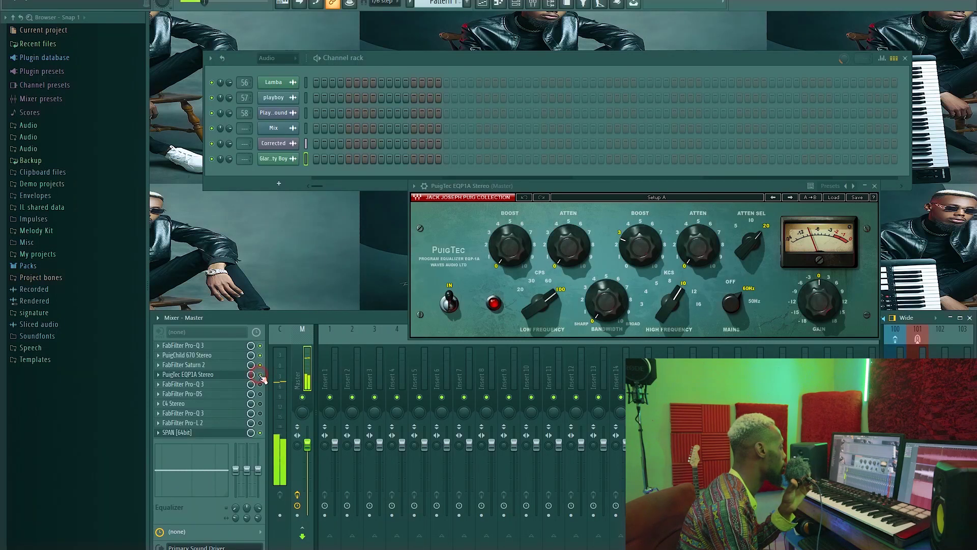
click(260, 375)
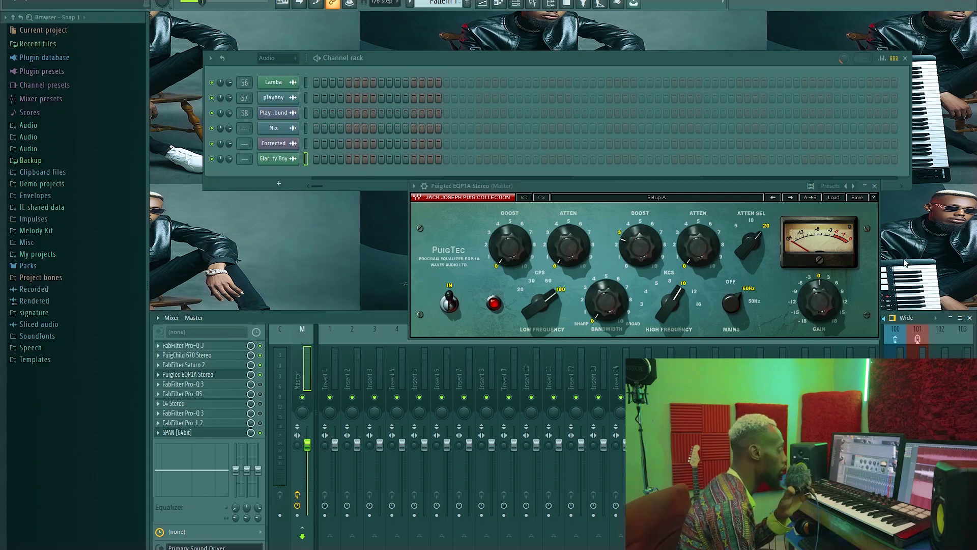
mouse_move(552, 187)
mouse_down()
mouse_move(561, 175)
mouse_move(550, 173)
mouse_up()
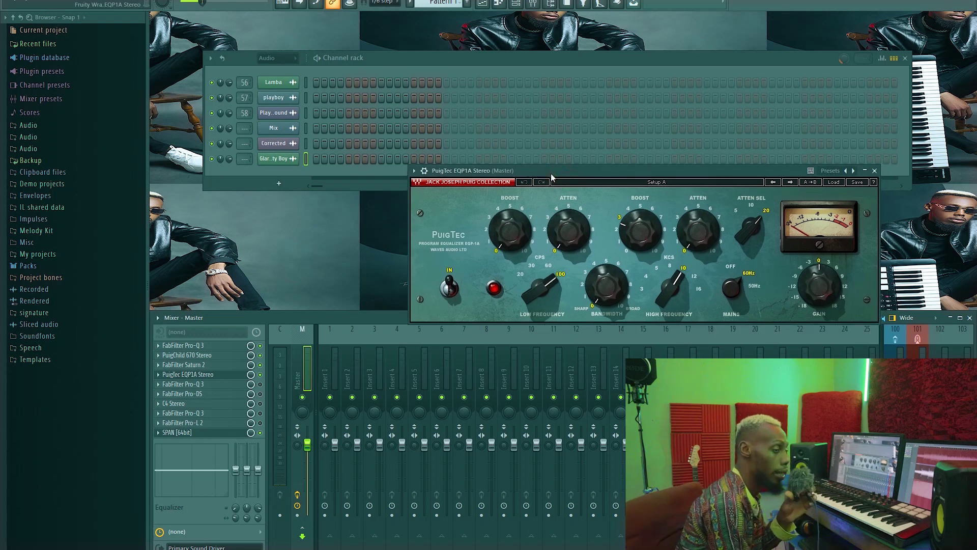
drag(602, 170, 618, 173)
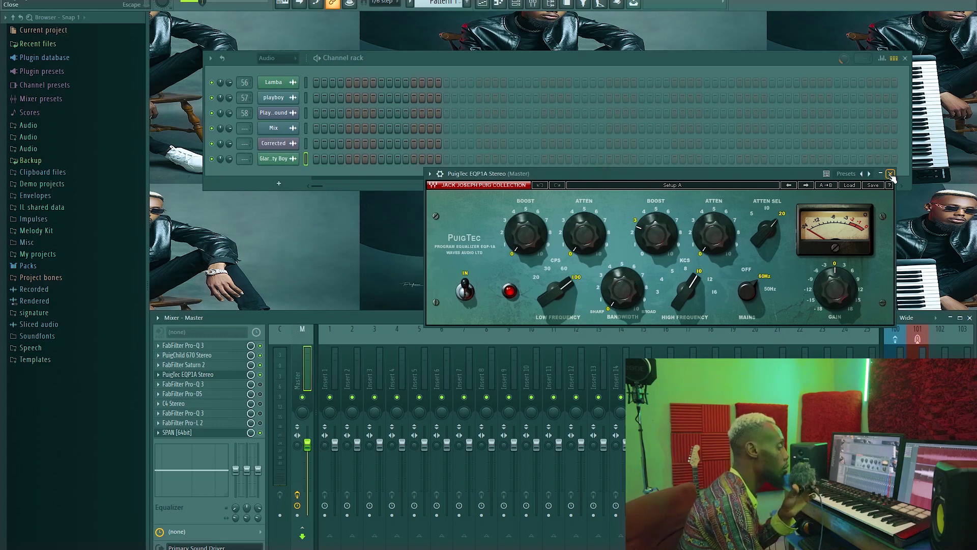
click(891, 174)
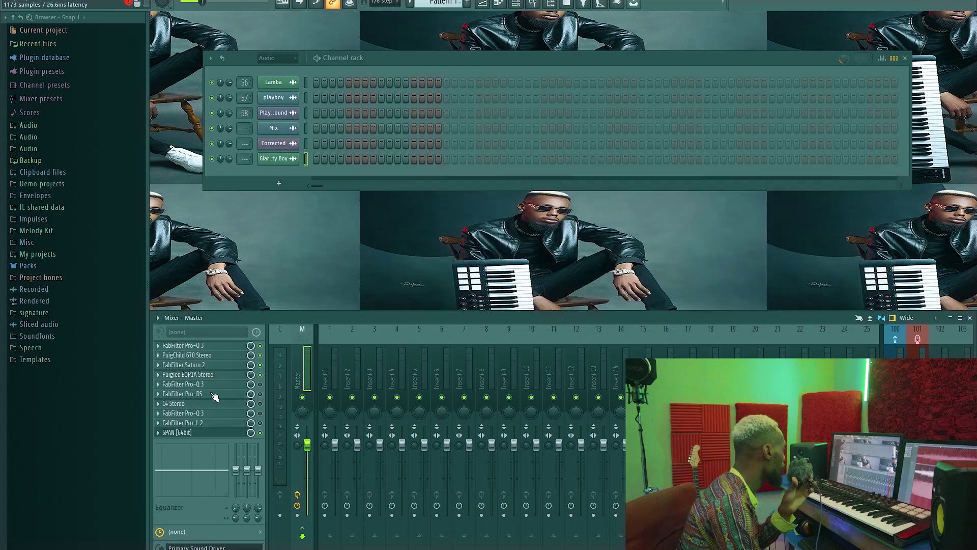
- Open the second Pro-Q 3 on the master, briefly recheck the PuigTec EQP1A Stereo and place the EQ window above the mixer
click(219, 384)
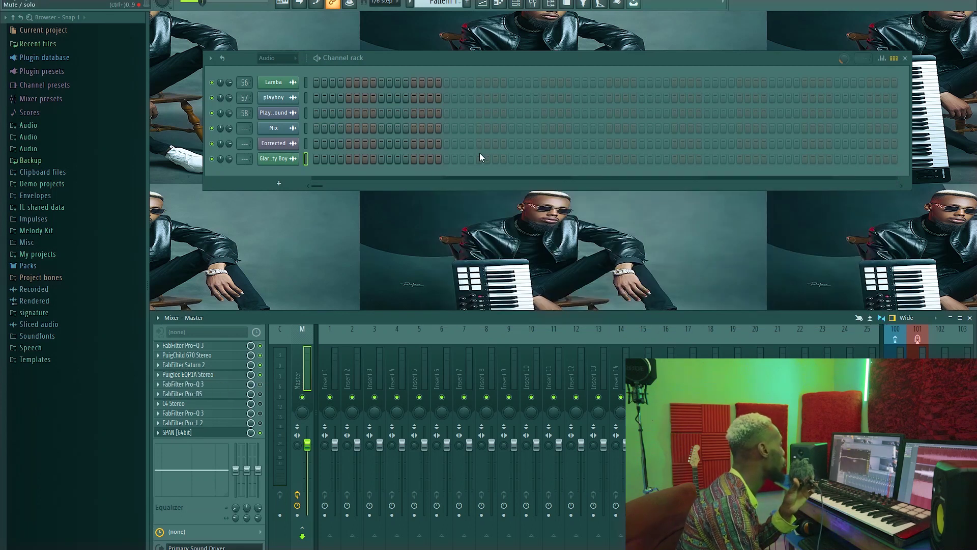
drag(450, 120, 662, 77)
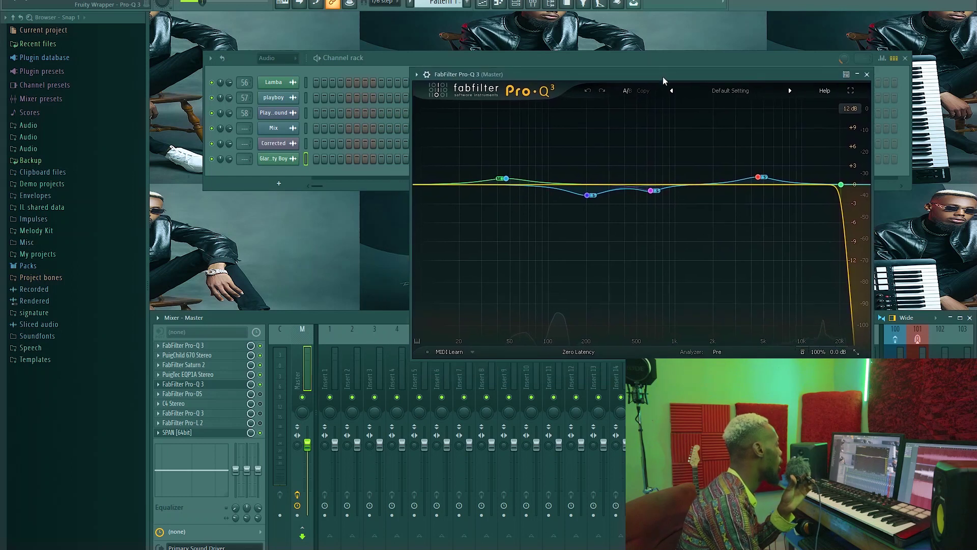
click(209, 374)
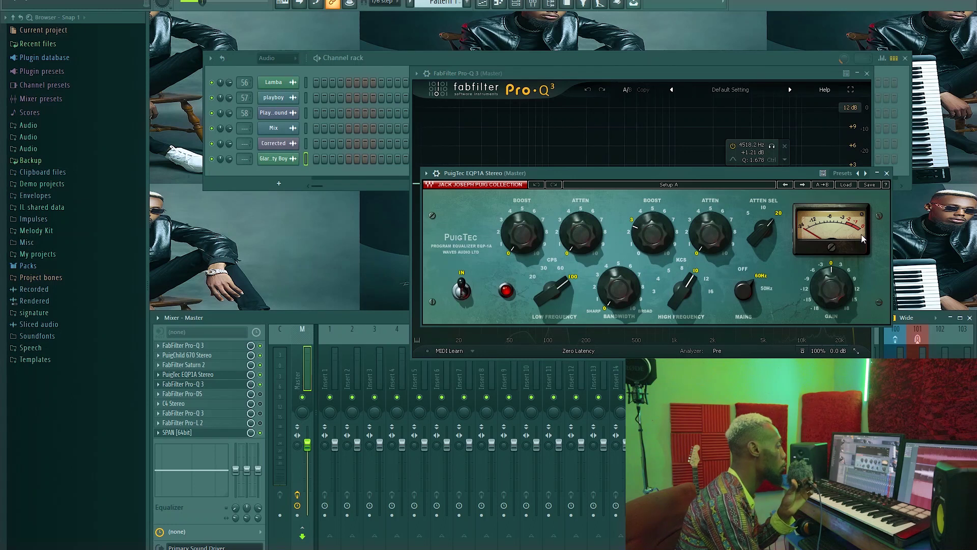
click(886, 173)
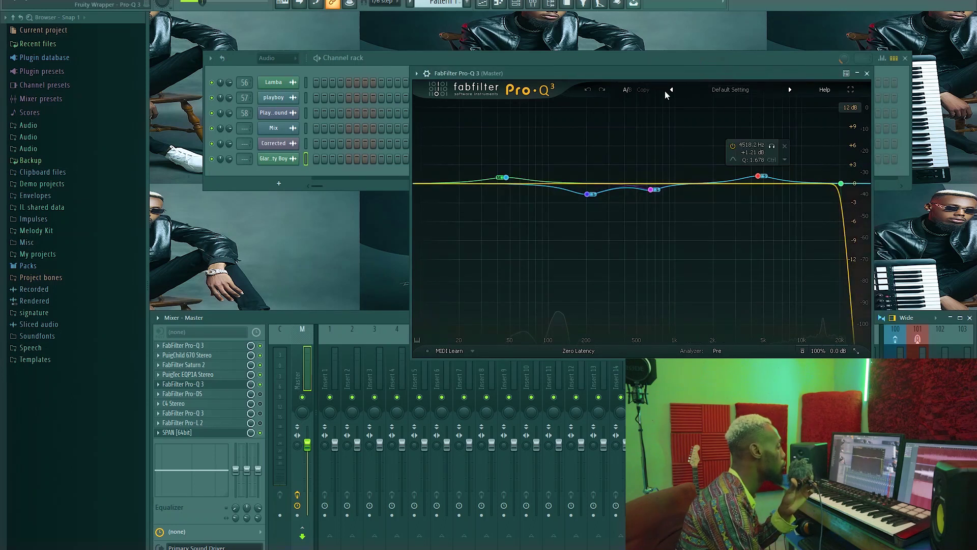
drag(712, 73, 676, 74)
- Select the high-cut band in the second Pro-Q 3 and examine its frequency and slope settings
mouse_move(804, 188)
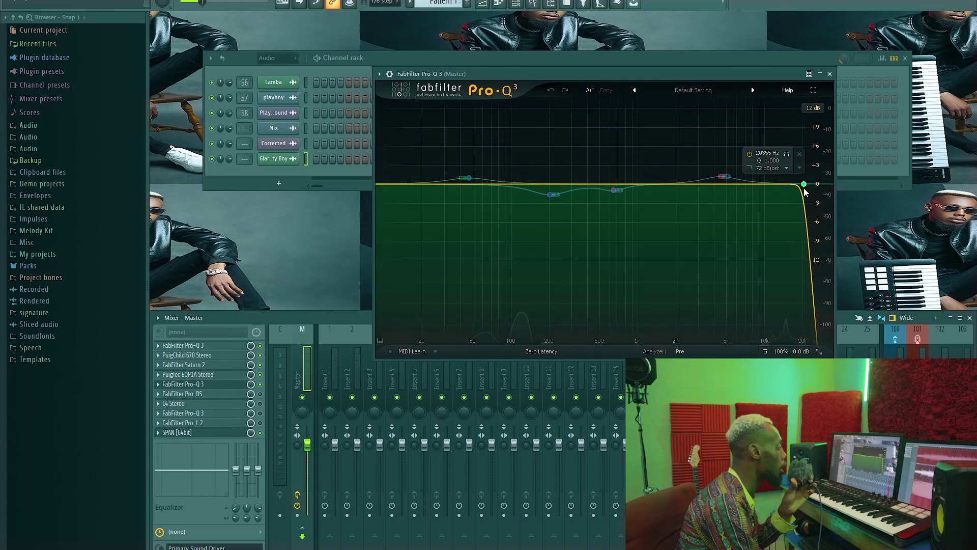
click(803, 185)
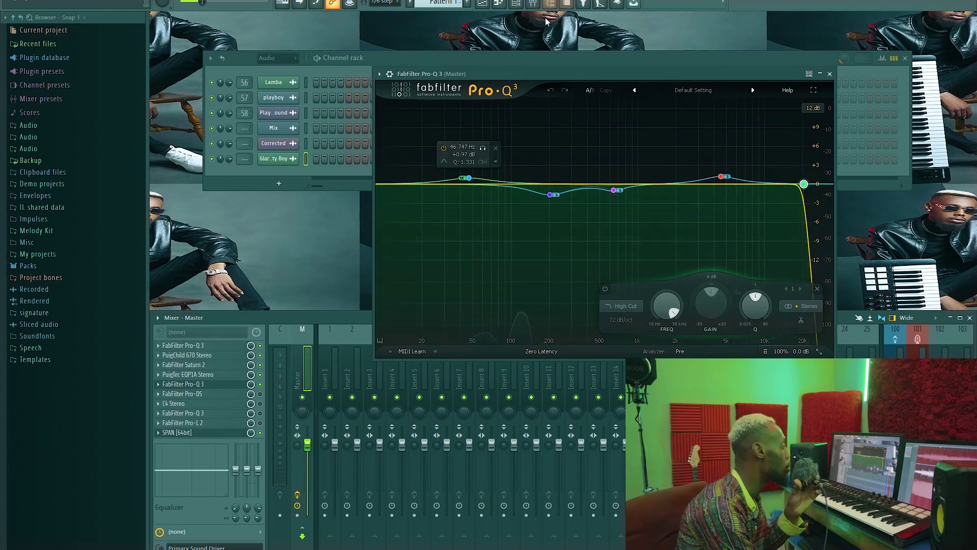
drag(530, 74, 577, 74)
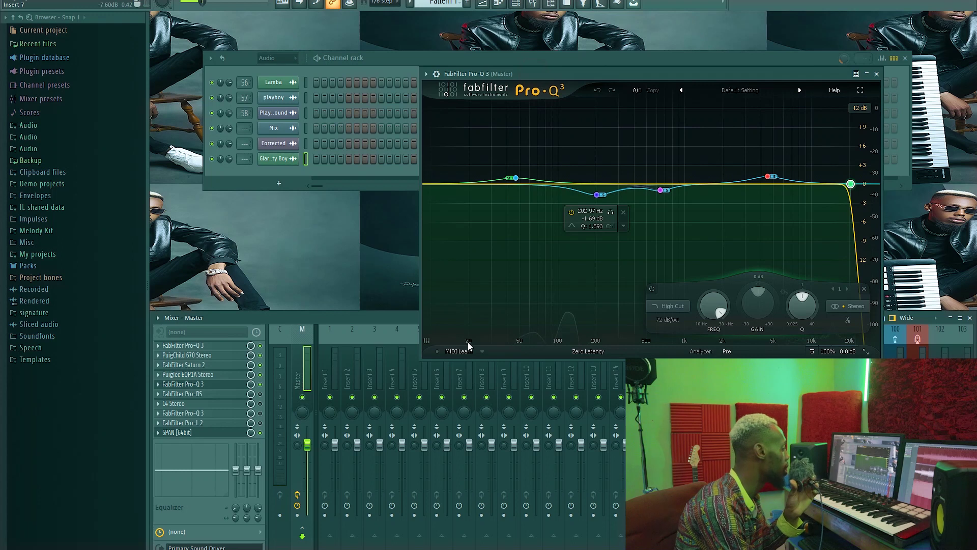
mouse_move(848, 353)
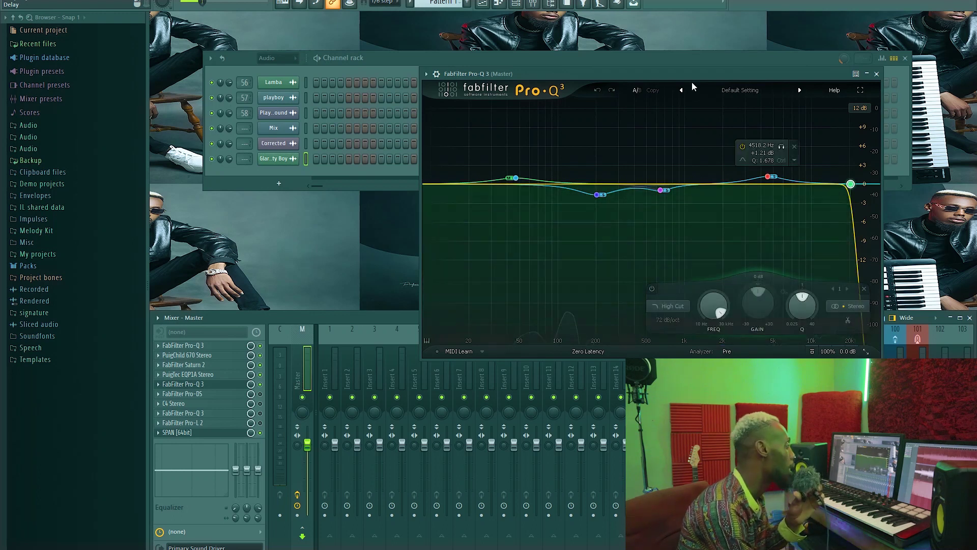
drag(692, 70, 697, 70)
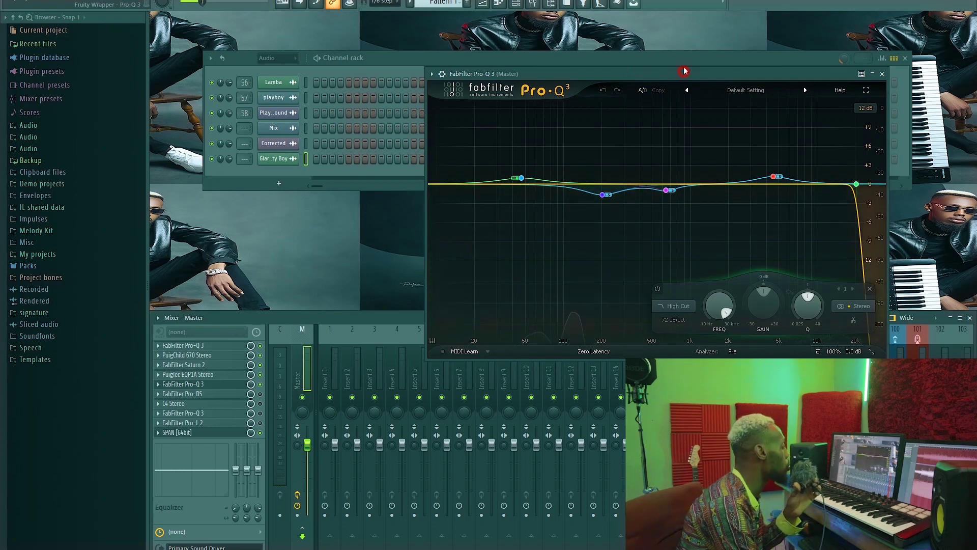
drag(683, 75, 683, 66)
mouse_move(856, 178)
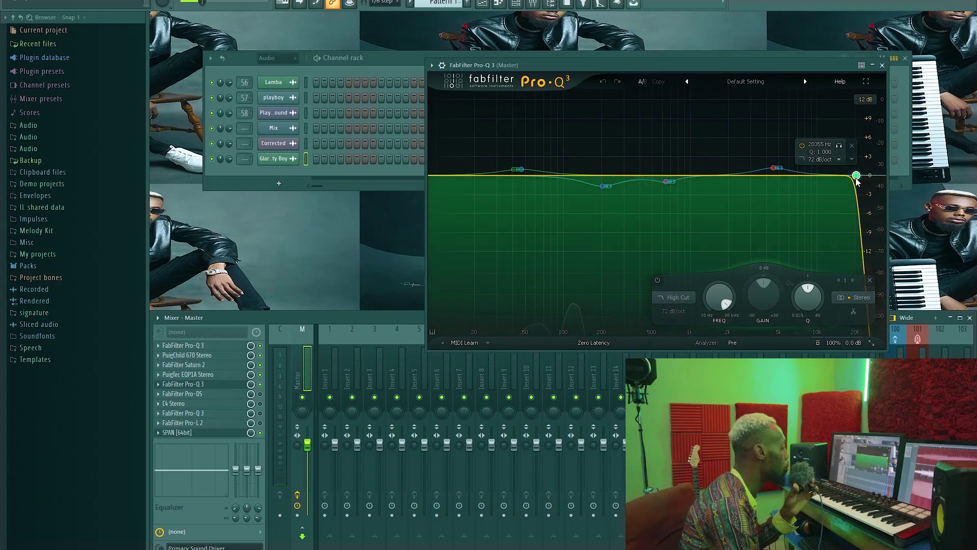
- Audition the high-mid boost band of the second Pro-Q 3 in solo, then turn its solo off
mouse_move(786, 166)
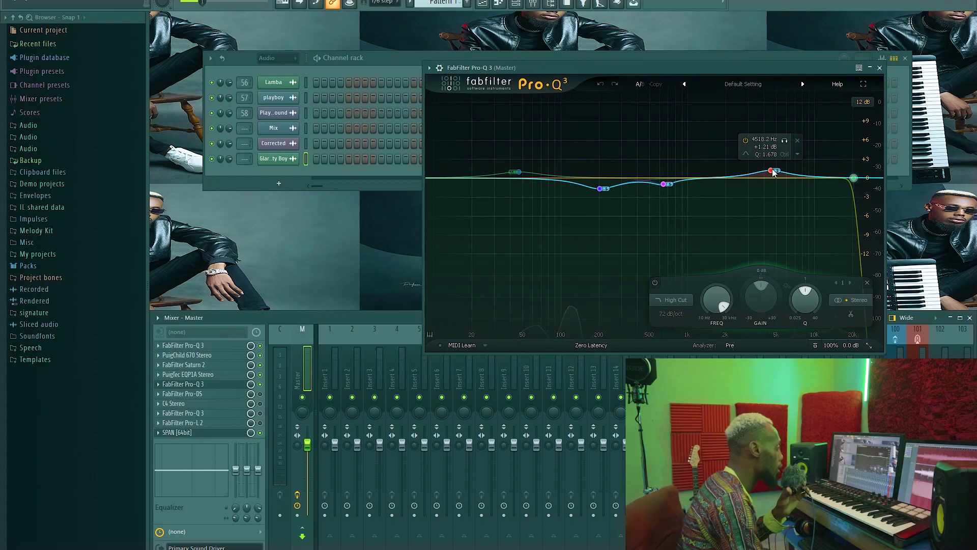
click(784, 143)
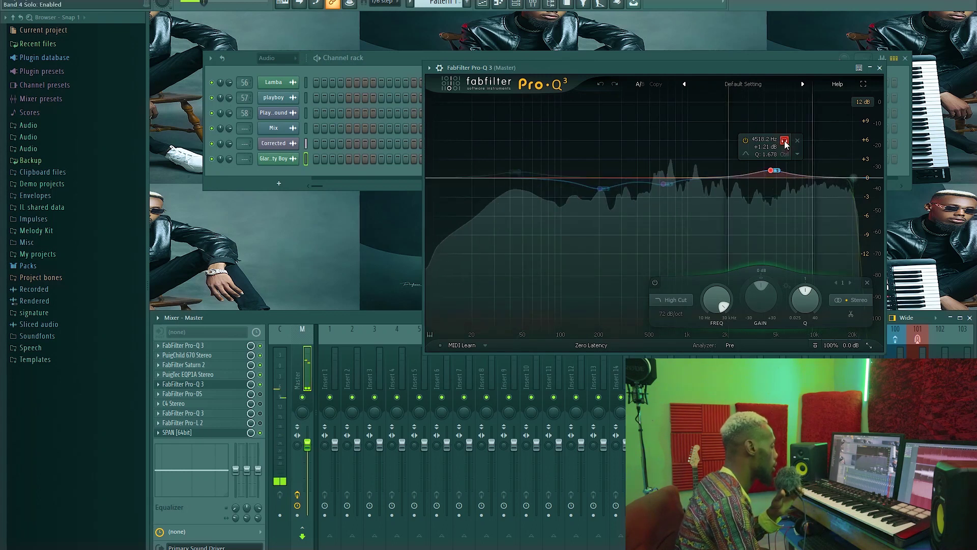
click(784, 143)
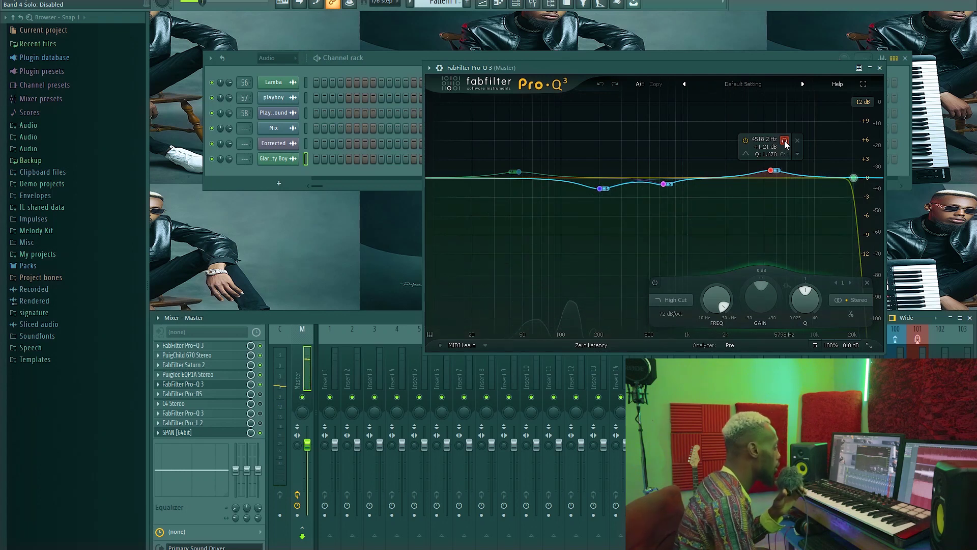
- Select the third band, a side-channel bell cut, and inspect its settings and those of the neighbouring low-mid cut
click(662, 184)
mouse_move(598, 192)
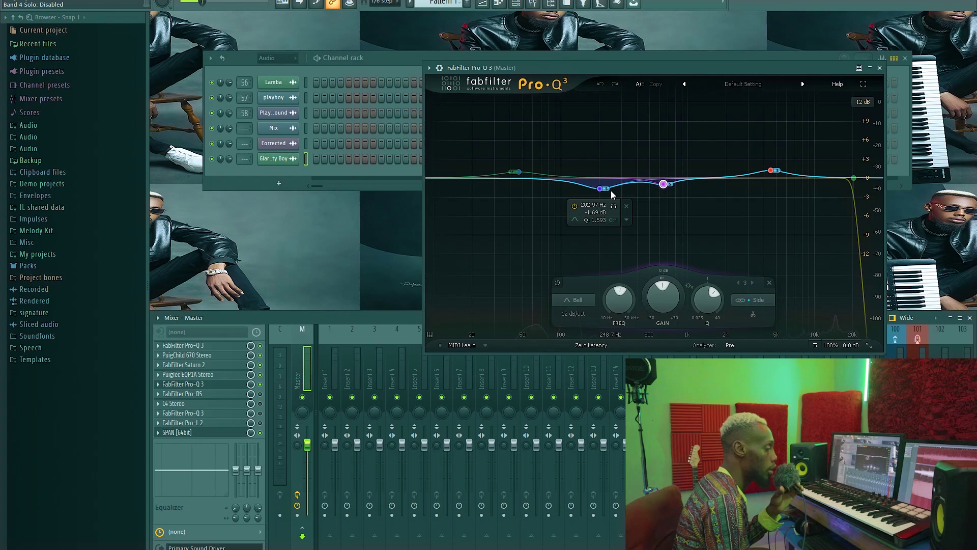
mouse_move(664, 186)
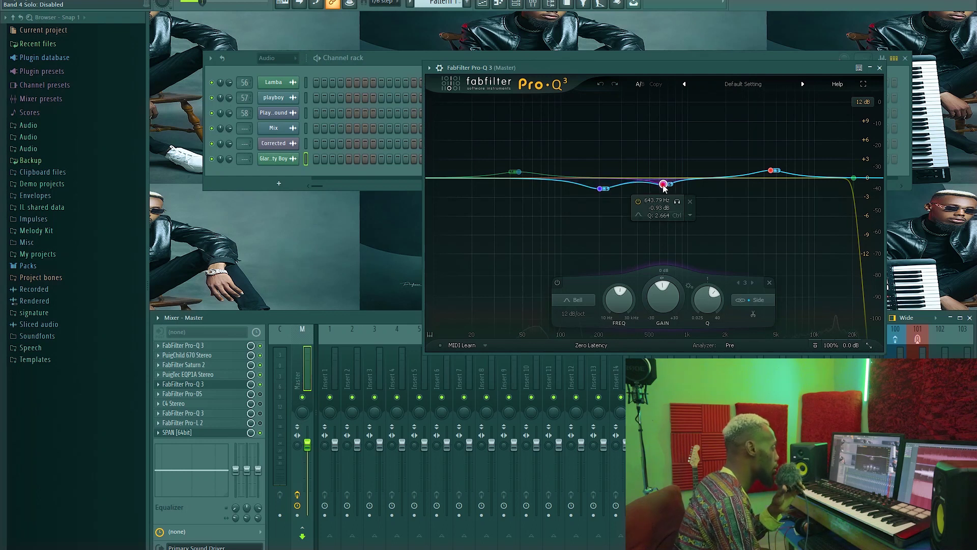
- Open the third Pro-Q 3 on the master to look at its Mid Range test curve, and close it
click(722, 65)
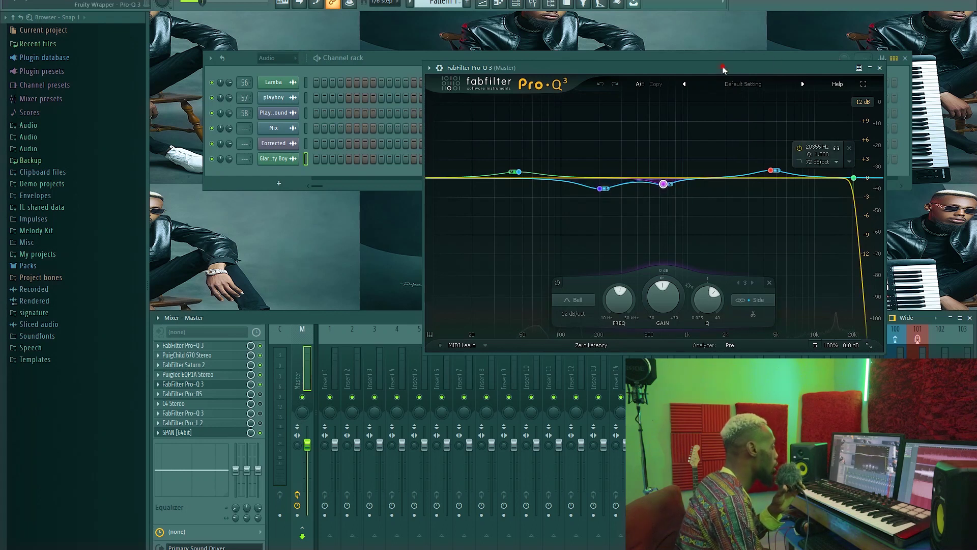
drag(698, 60, 669, 51)
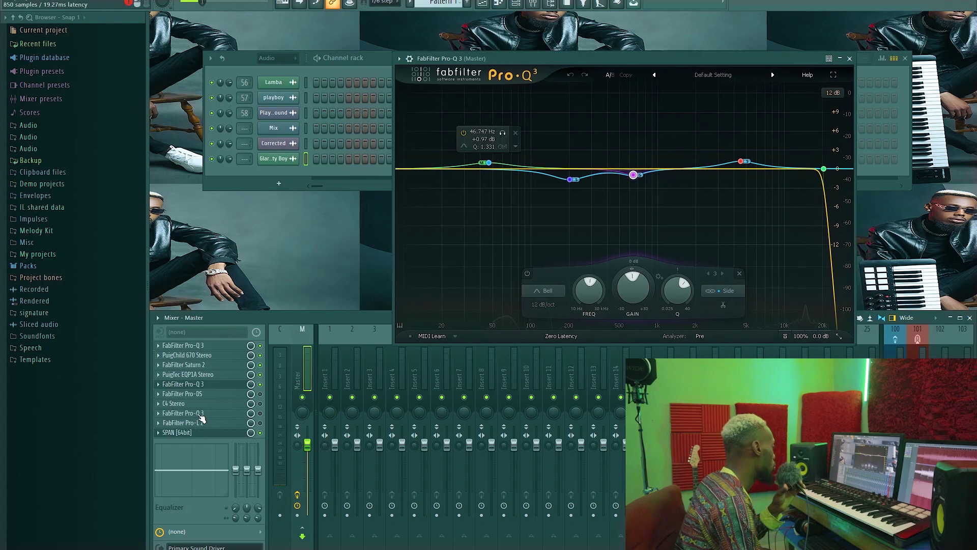
click(200, 413)
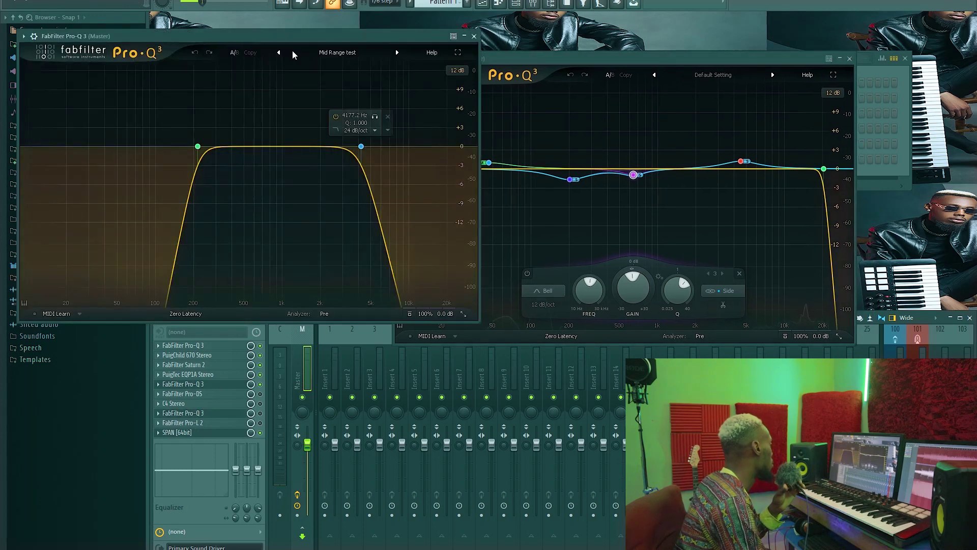
click(475, 37)
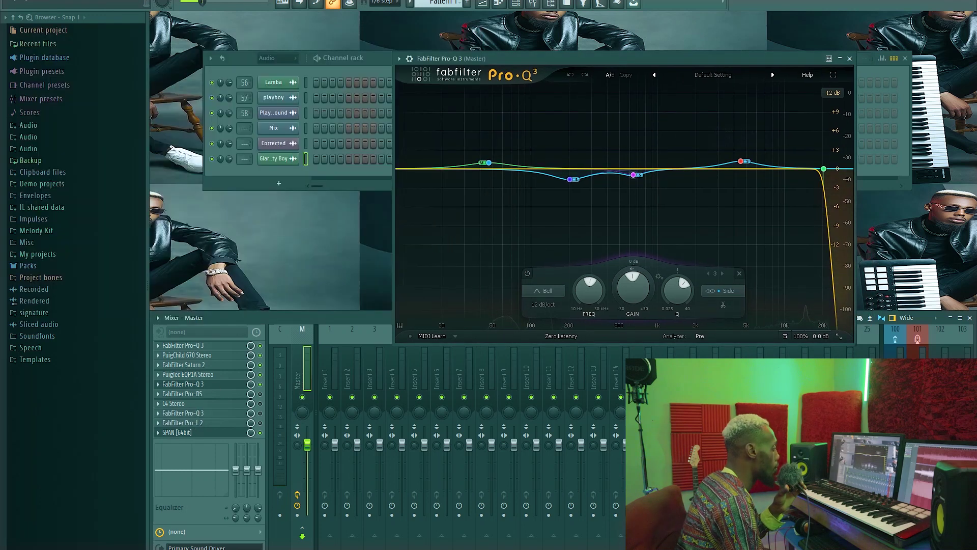
- Show the output controls of the second Pro-Q 3 and switch the output pan mode to Left/Right and back to Mid/Side
mouse_move(822, 337)
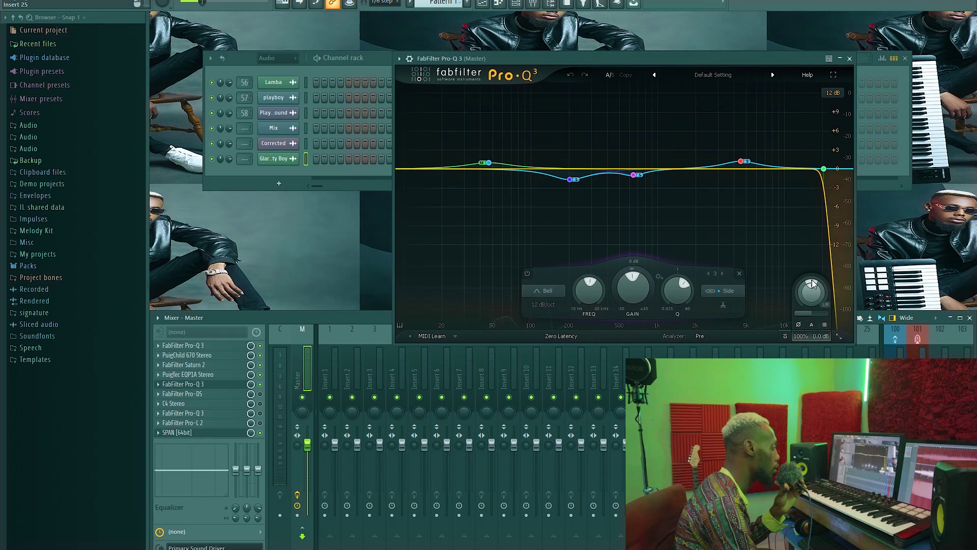
mouse_move(826, 308)
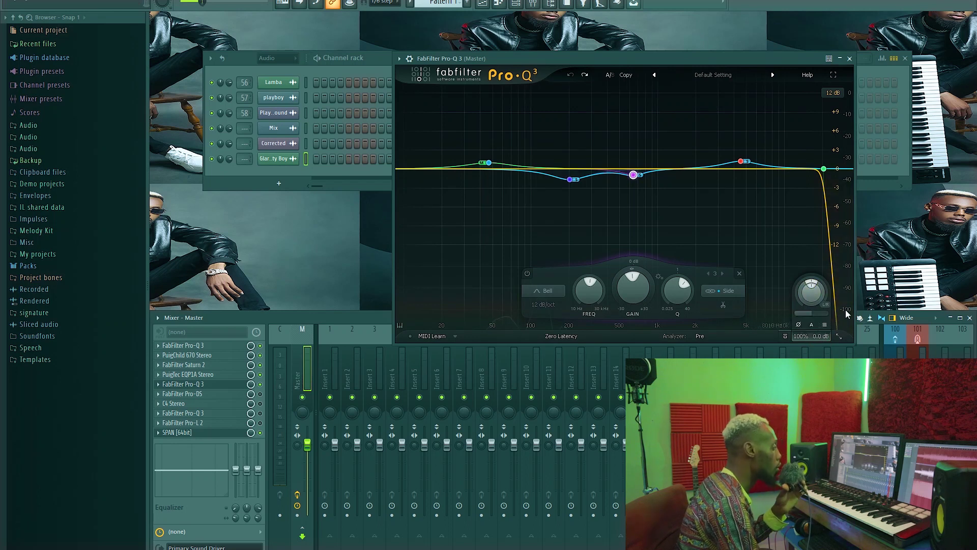
click(825, 308)
drag(639, 56, 645, 53)
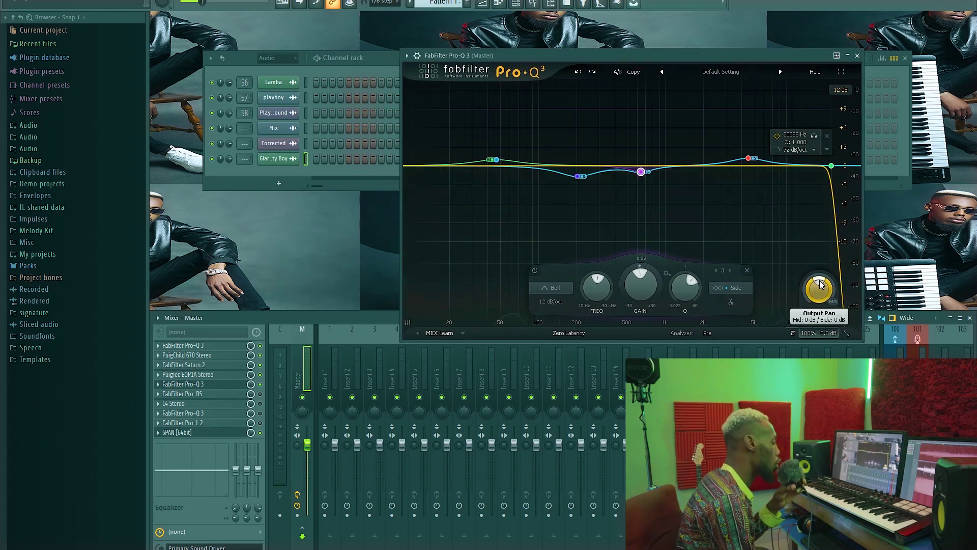
click(832, 304)
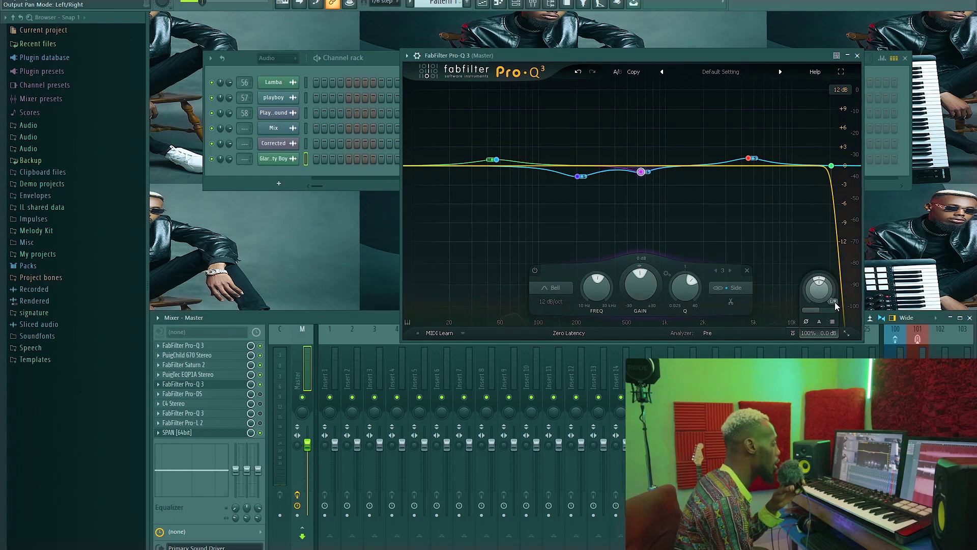
click(834, 302)
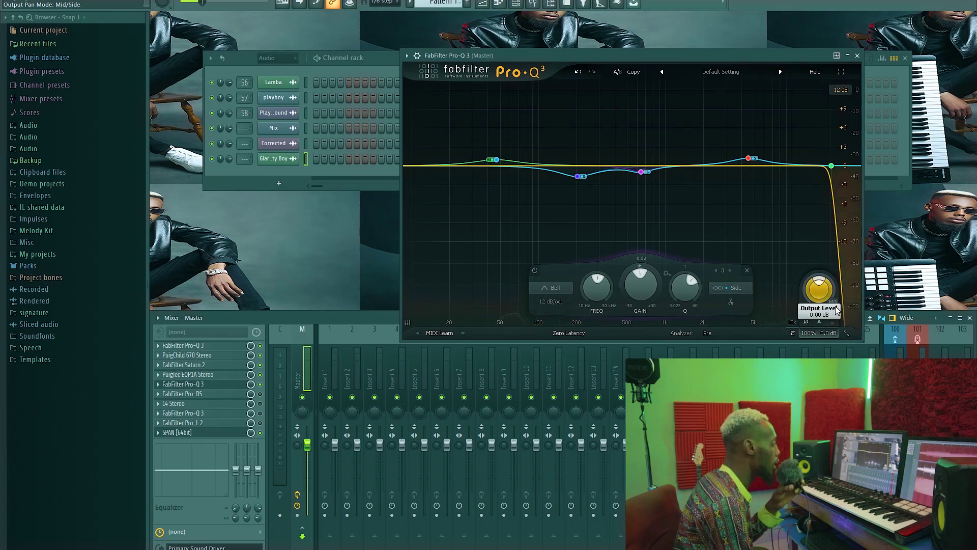
- Audition only the side signal with mid at -INF dB, then only the mid with side at -INF dB, and undo the pan changes
drag(819, 281, 814, 316)
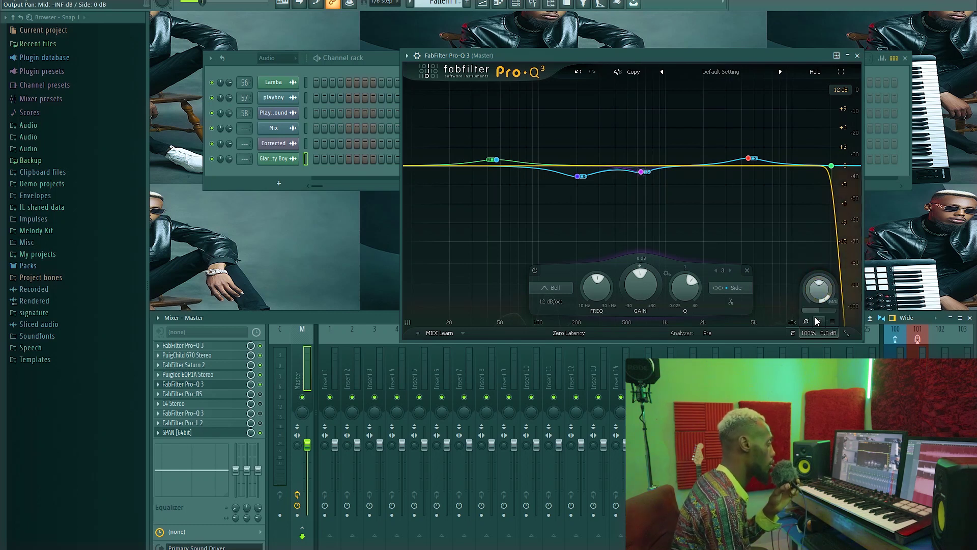
key(space)
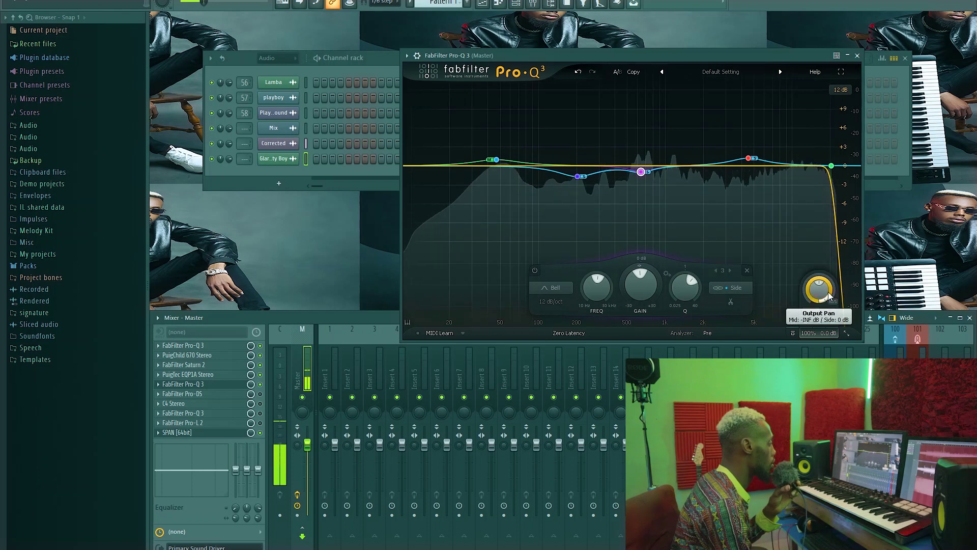
drag(829, 291, 820, 317)
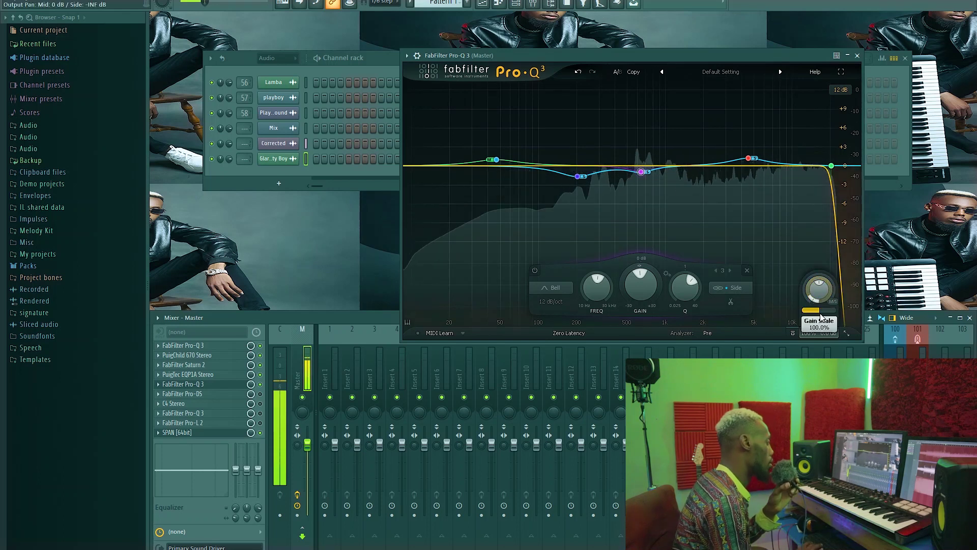
key(space)
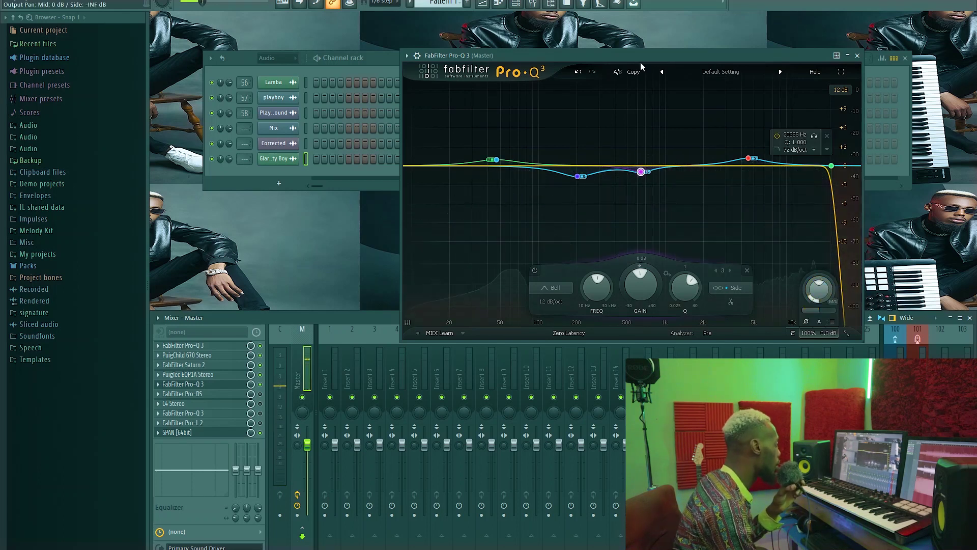
click(579, 72)
- Solo the side-channel bell cut at 643.79 Hz during playback, then the low-mid cut at 202.97 Hz, turning each solo off again
mouse_move(643, 174)
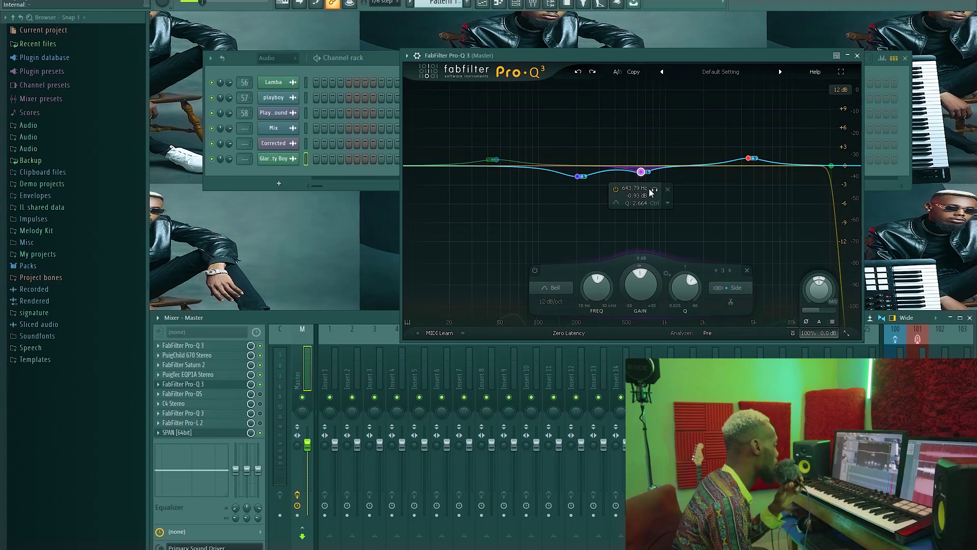
click(654, 190)
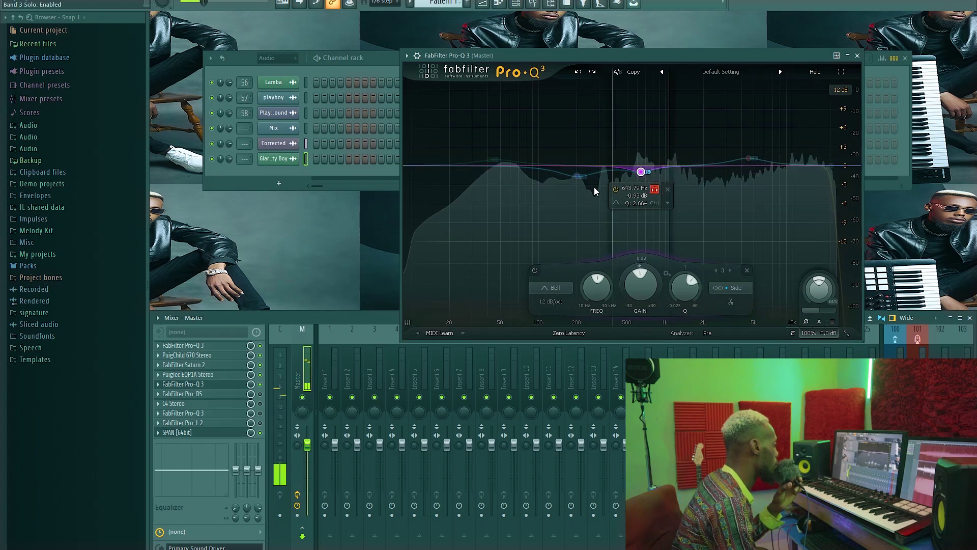
click(654, 190)
mouse_move(577, 176)
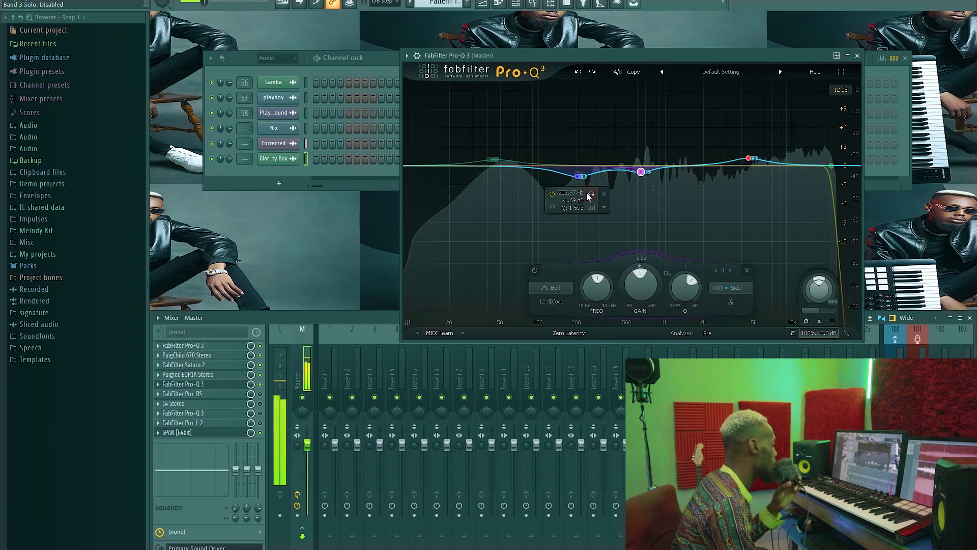
click(590, 195)
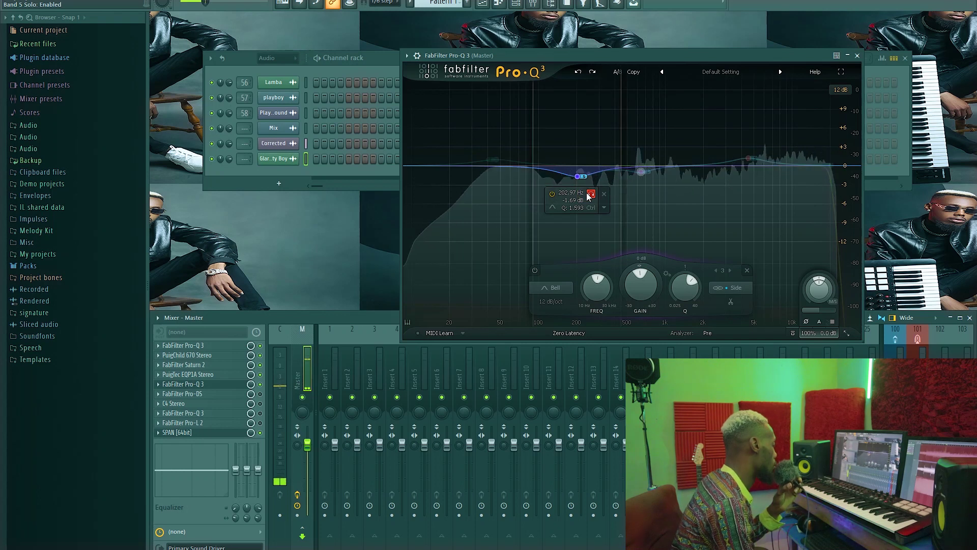
click(590, 194)
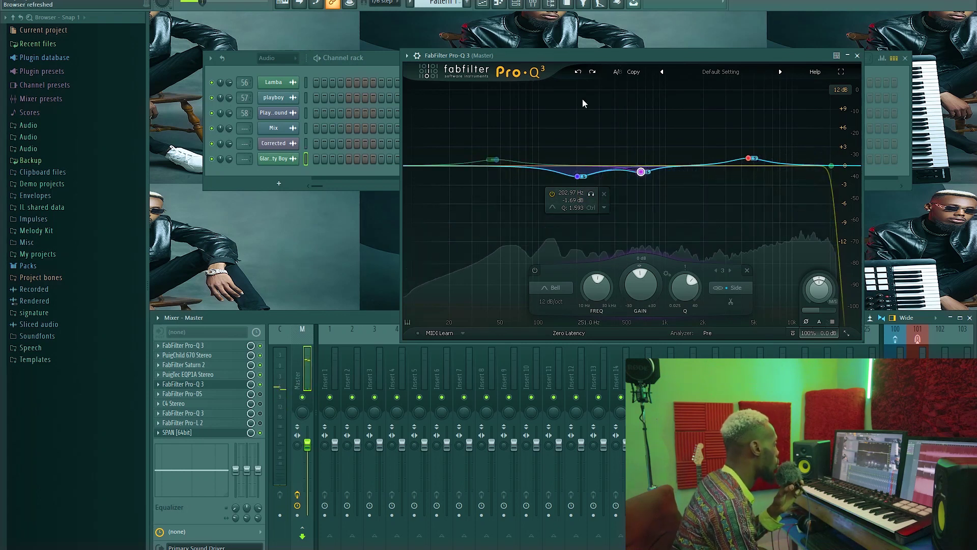
- Select the mid-channel low-end boost at 46.747 Hz and solo it during playback, ending with solo off and playback stopped
drag(589, 59, 616, 61)
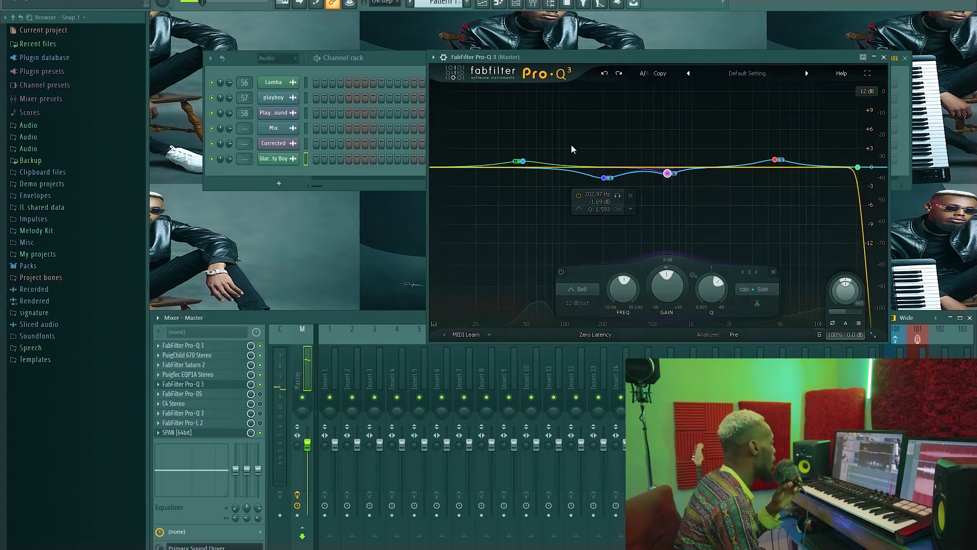
click(523, 162)
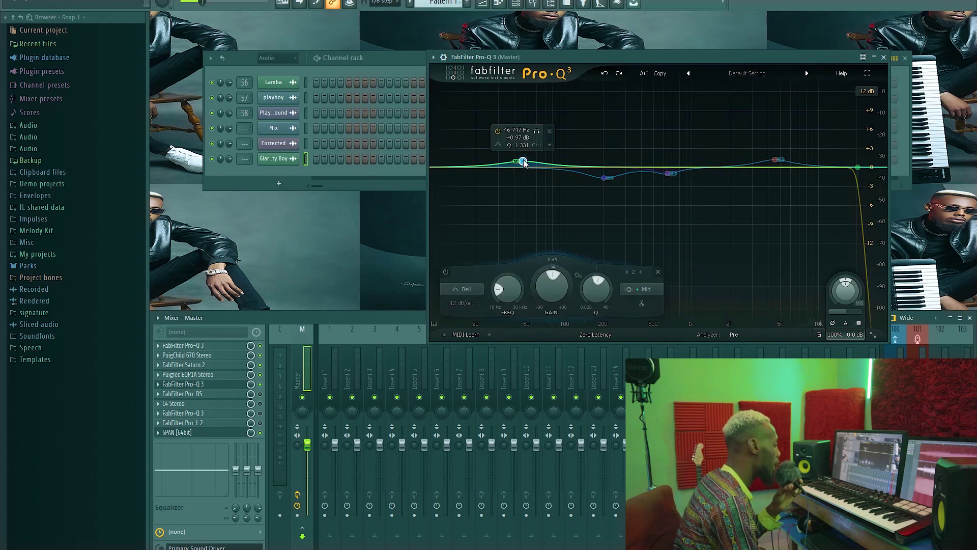
drag(530, 59, 534, 56)
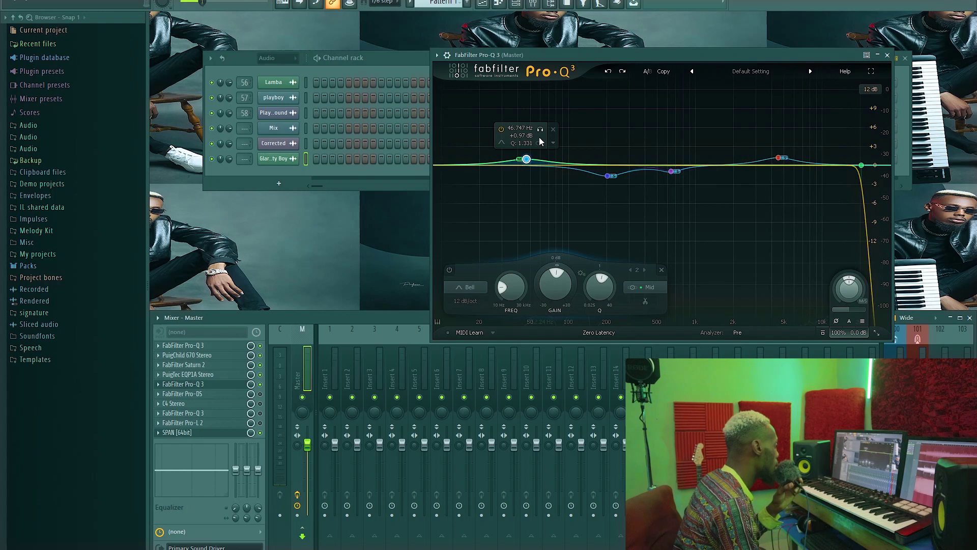
click(541, 132)
key(space)
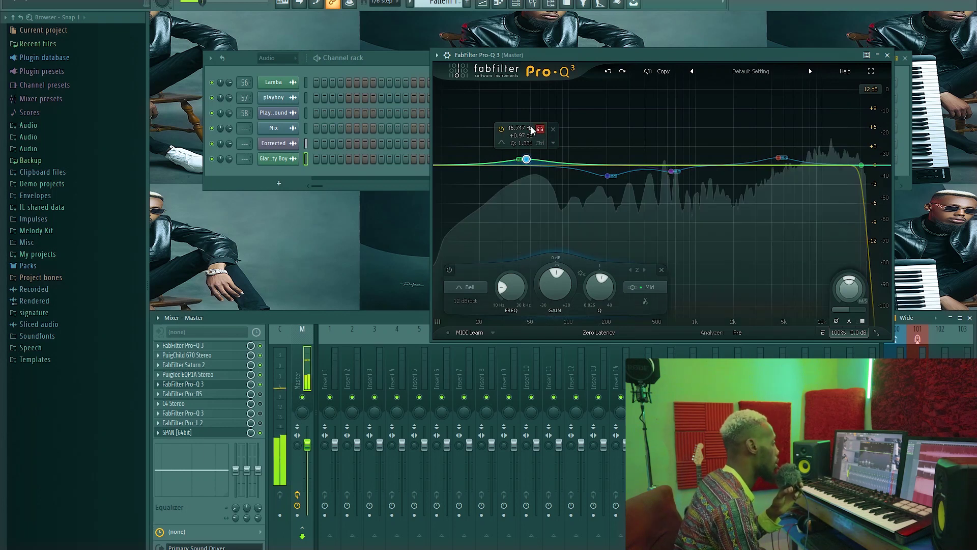
click(542, 131)
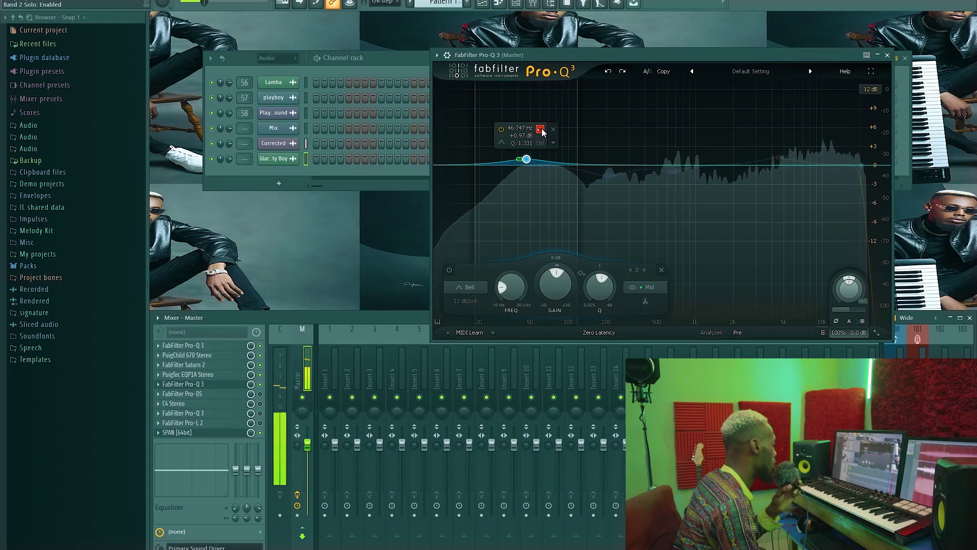
click(541, 131)
key(space)
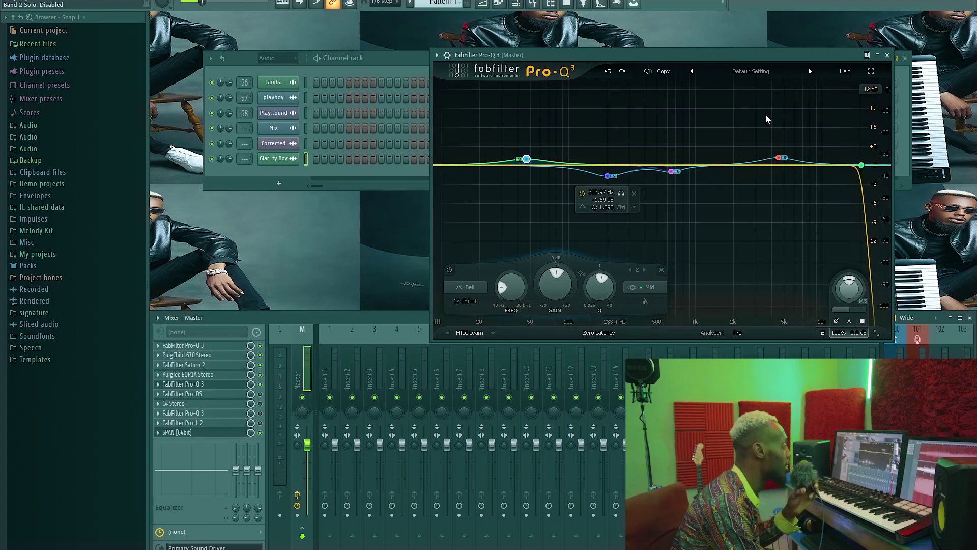
- Close the Pro-Q 3 and open the Pro-DS on the master to look through its Mastering presets
click(888, 56)
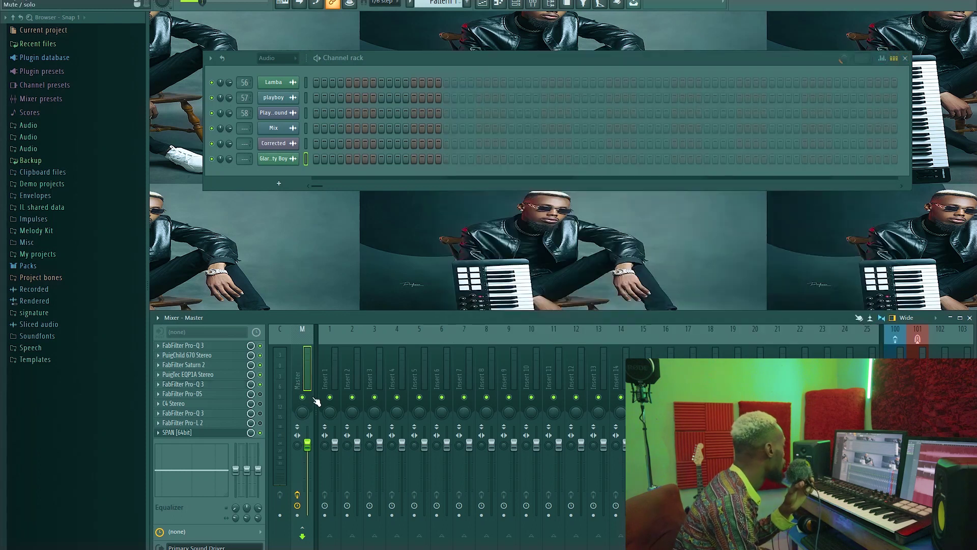
click(216, 395)
drag(375, 90, 546, 119)
click(755, 125)
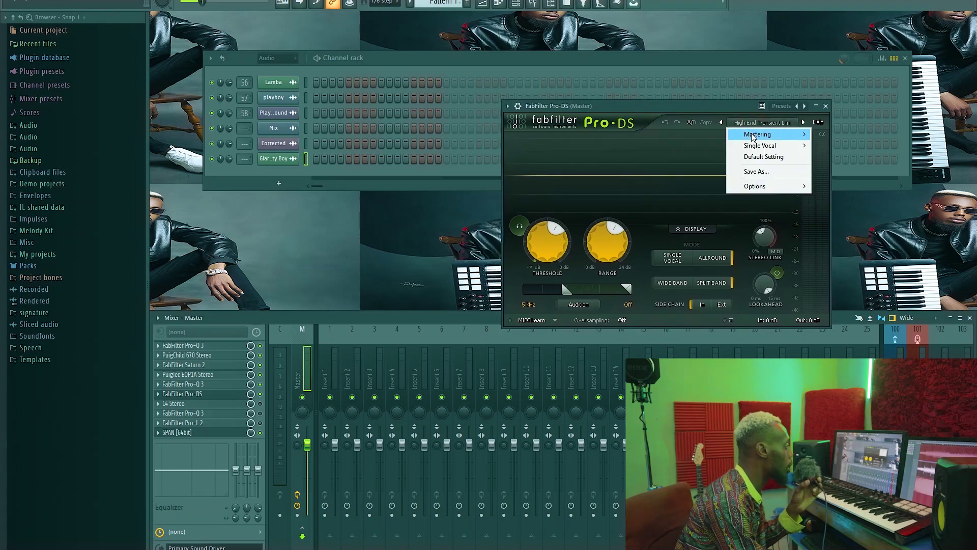
mouse_move(753, 135)
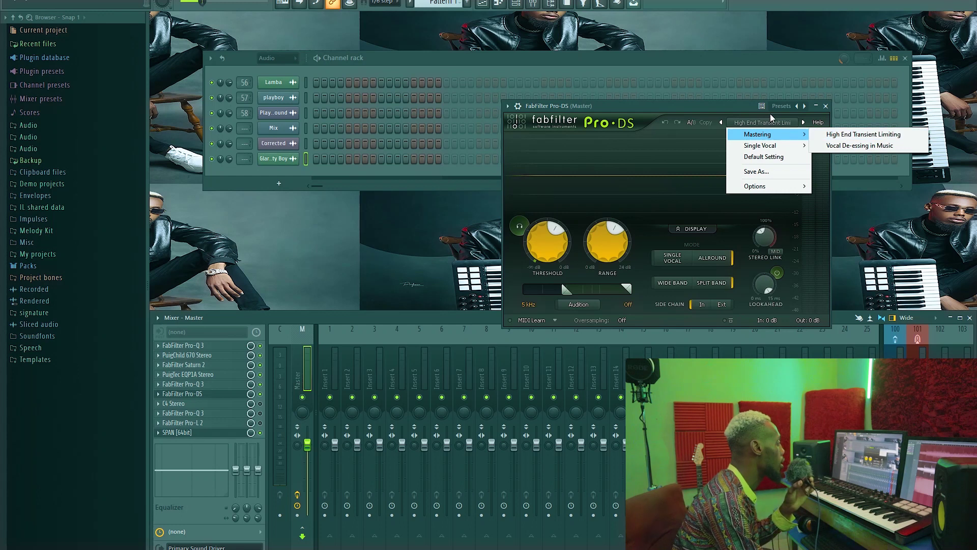
click(677, 108)
drag(674, 109, 661, 121)
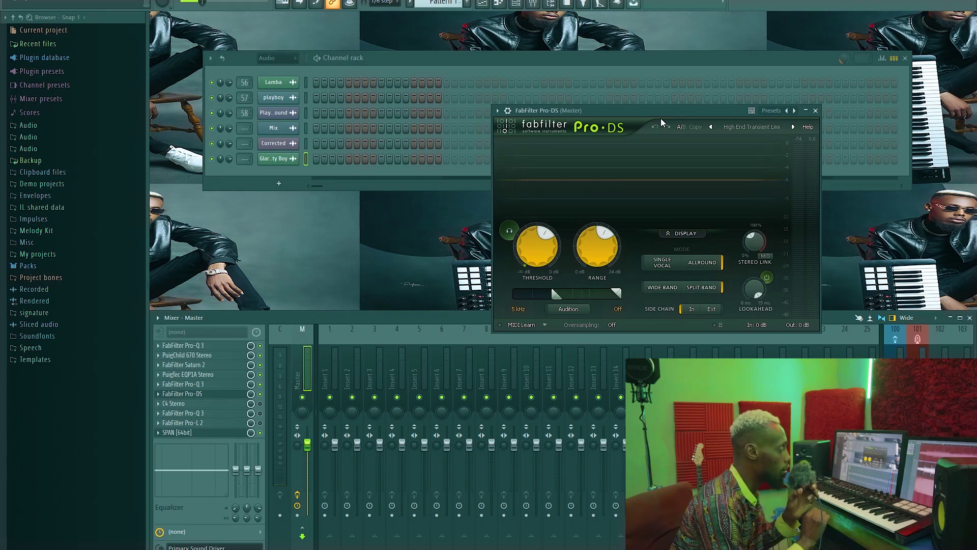
click(613, 109)
drag(600, 108, 603, 107)
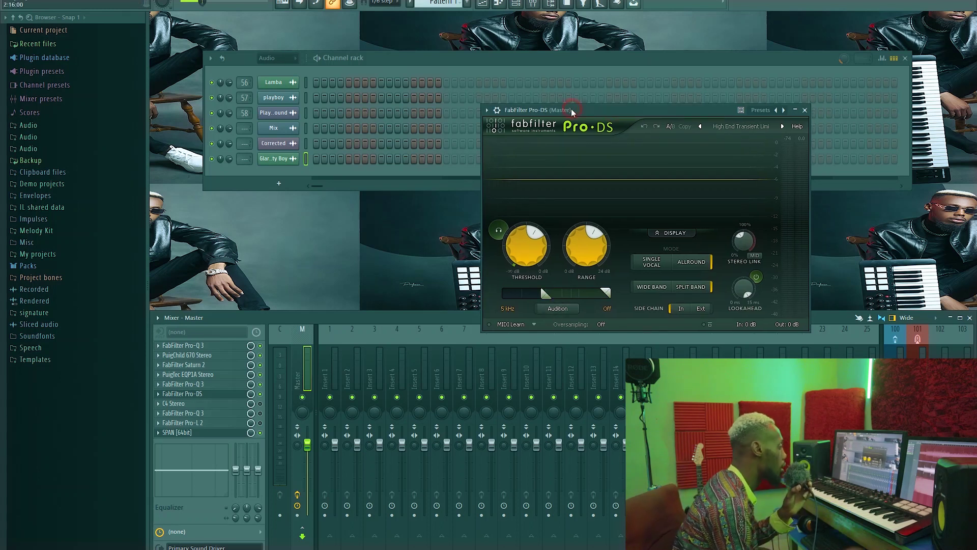
drag(571, 108, 574, 108)
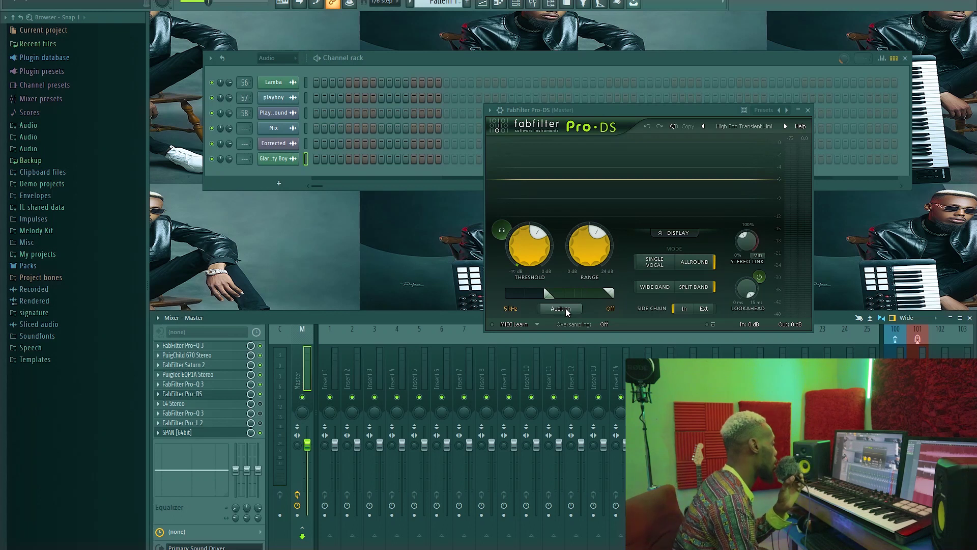
- Audition the Pro-DS side chain during playback and raise its lower frequency limit to about 6.748 kHz
key(space)
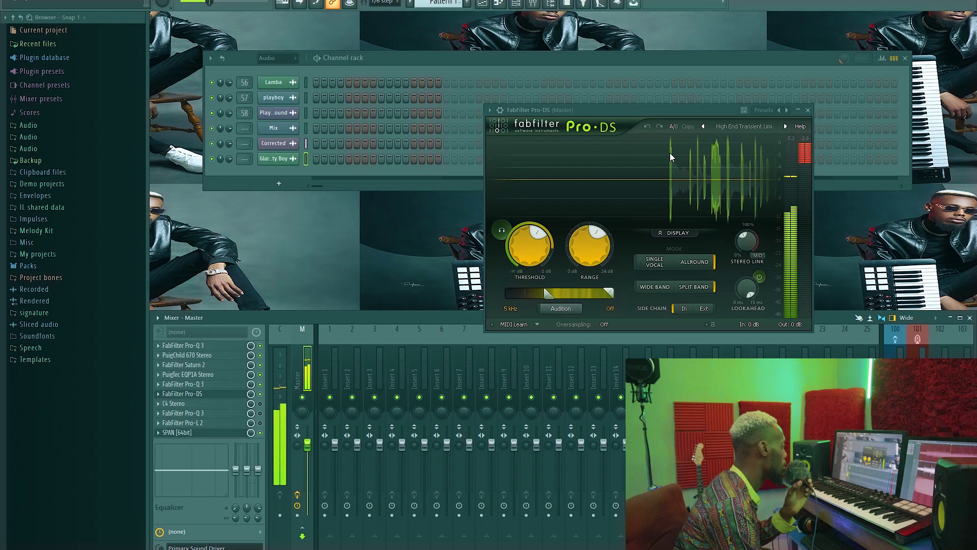
drag(566, 329, 580, 321)
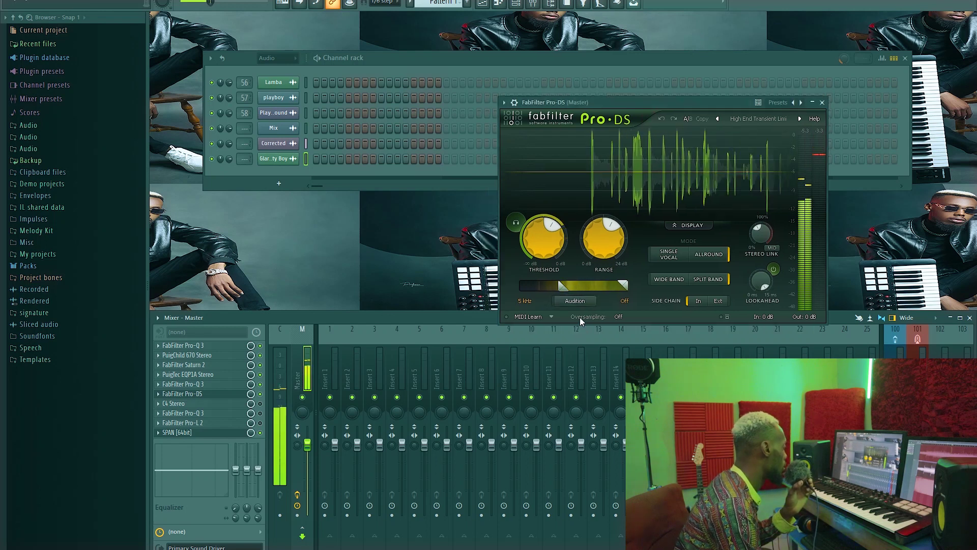
click(581, 298)
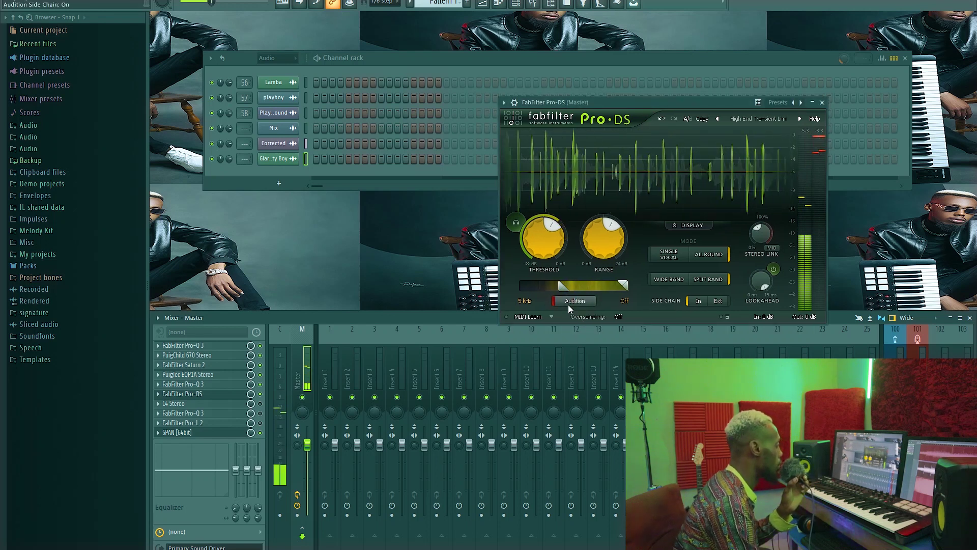
mouse_move(561, 288)
mouse_down()
mouse_move(525, 289)
mouse_move(574, 289)
mouse_up()
click(575, 300)
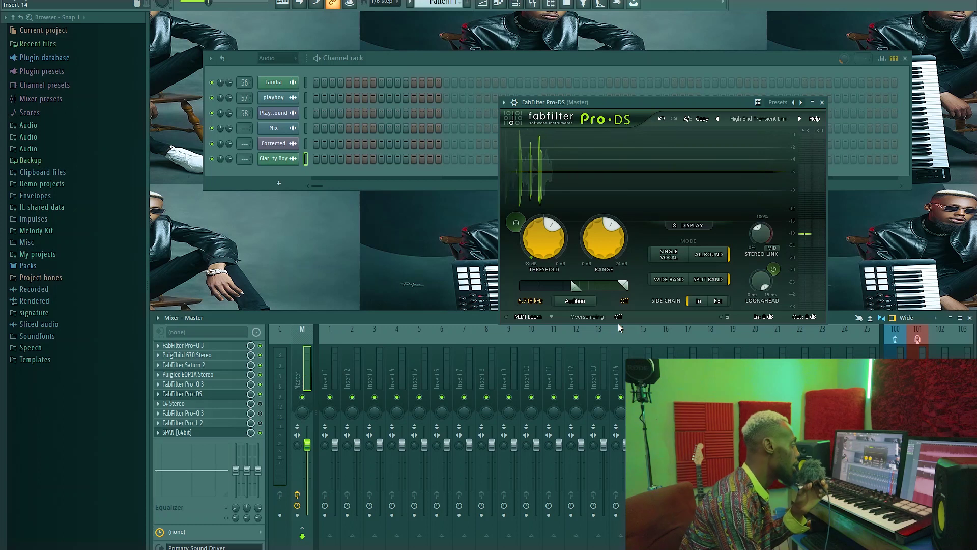
- Try adjusting the Pro-DS threshold to about -21.69 dB and undo the change
click(644, 103)
drag(646, 103, 653, 90)
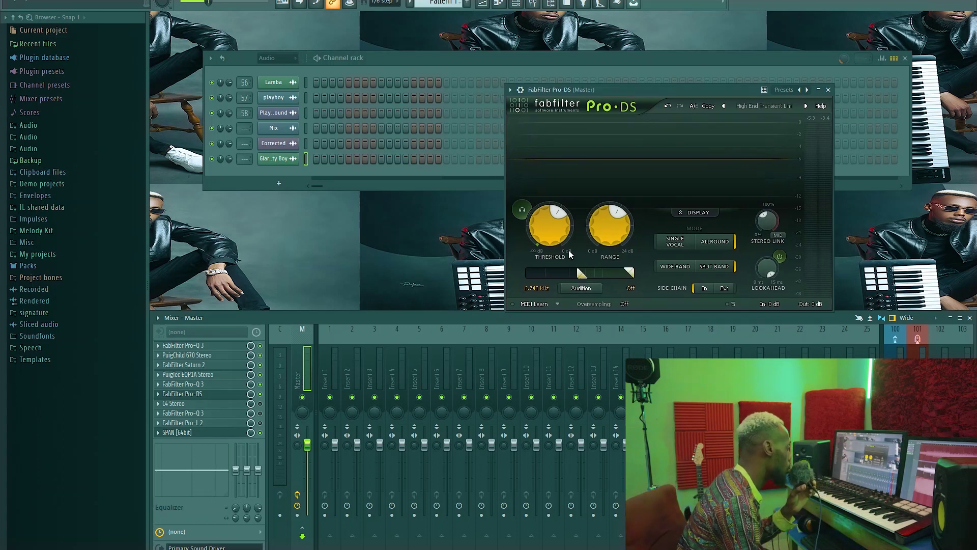
scroll(547, 223, down, 5)
scroll(547, 224, up, 4)
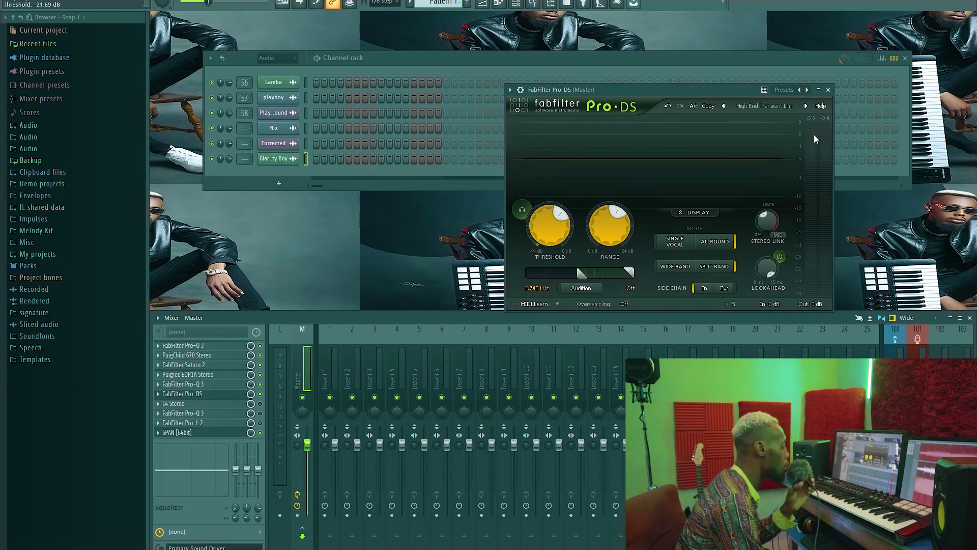
click(668, 106)
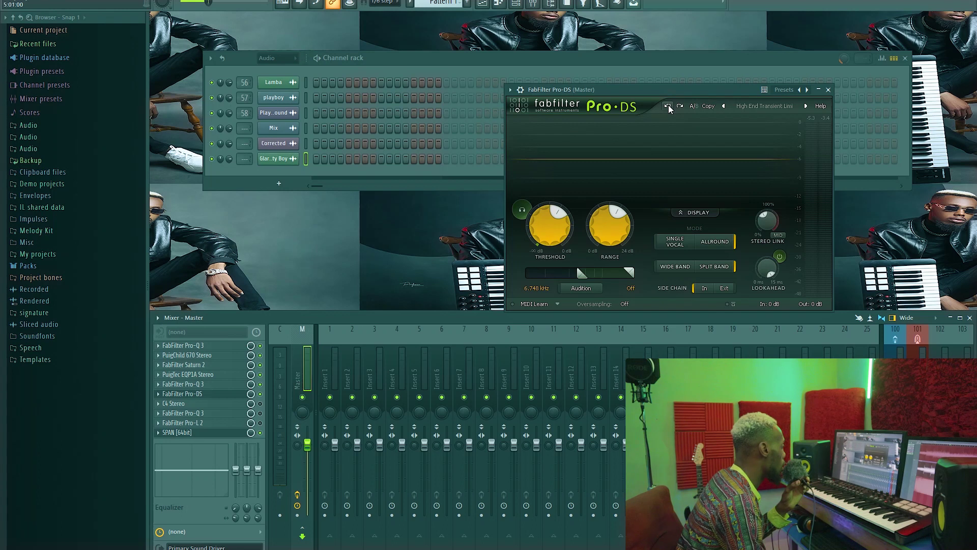
- Close the Pro-DS and open the C4 Stereo multiband processor on the master to examine its band settings
click(828, 89)
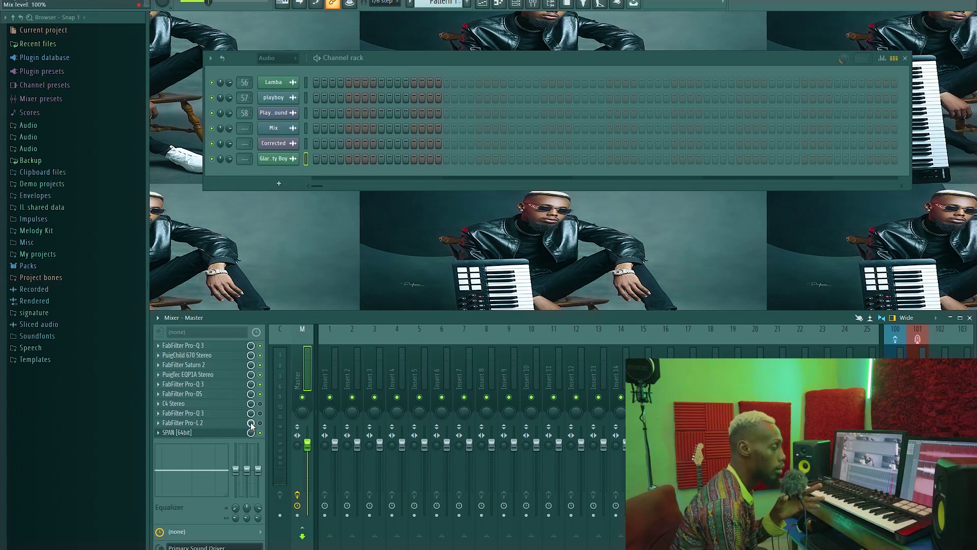
click(193, 403)
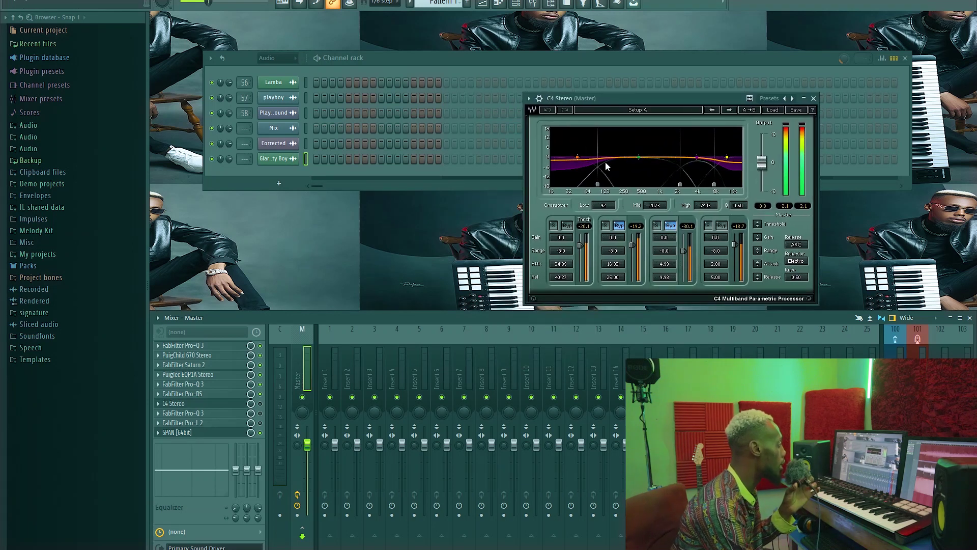
drag(597, 99, 610, 102)
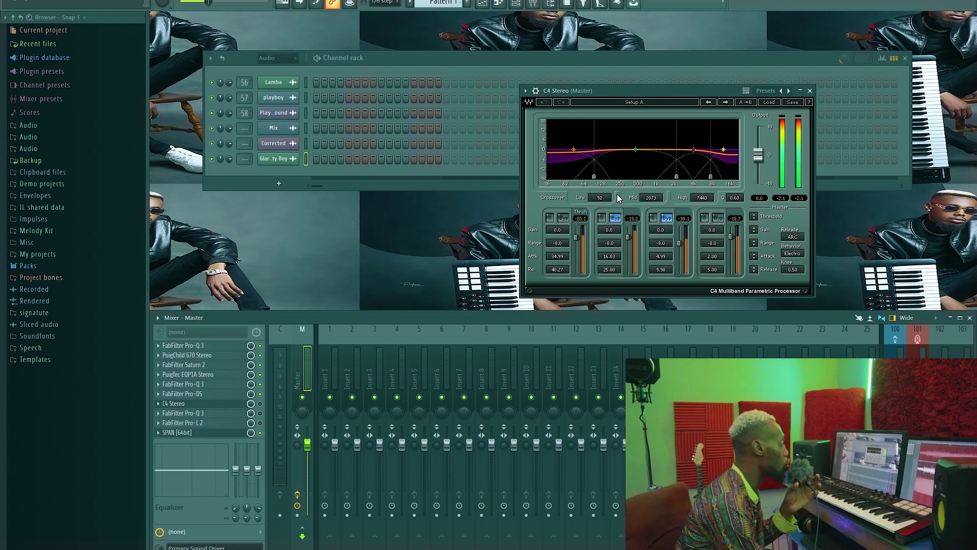
drag(660, 92, 655, 95)
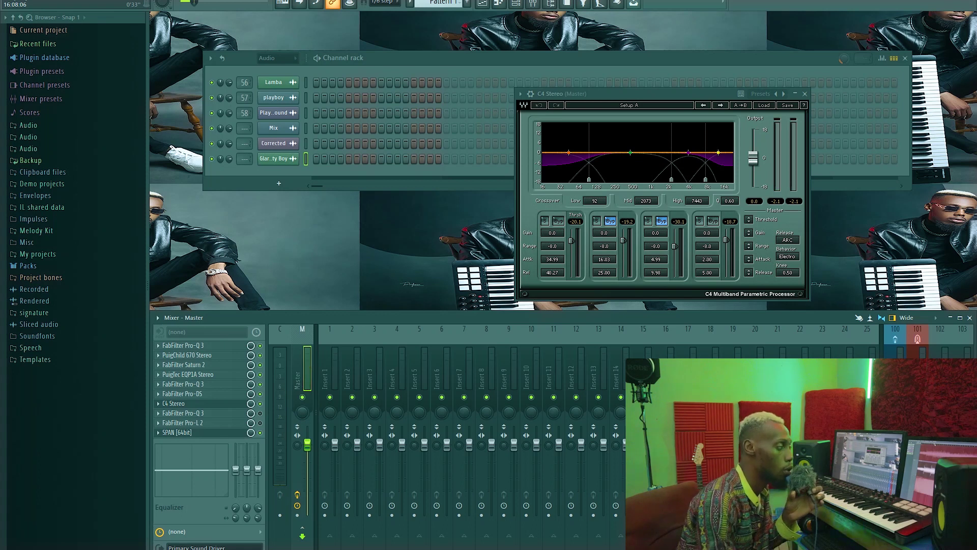
drag(604, 94, 589, 93)
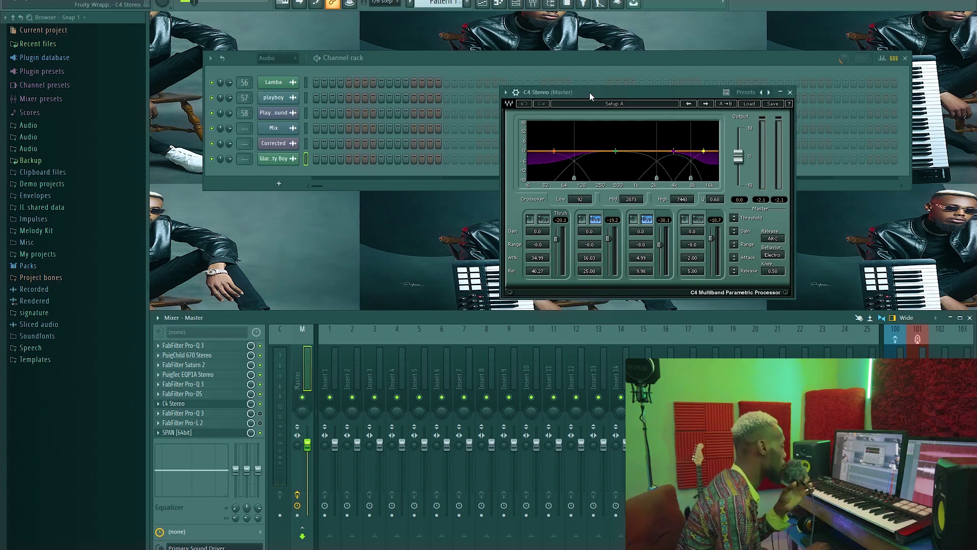
- Play the track and solo the C4's lowest band, then its highest band, and turn the solos off
key(space)
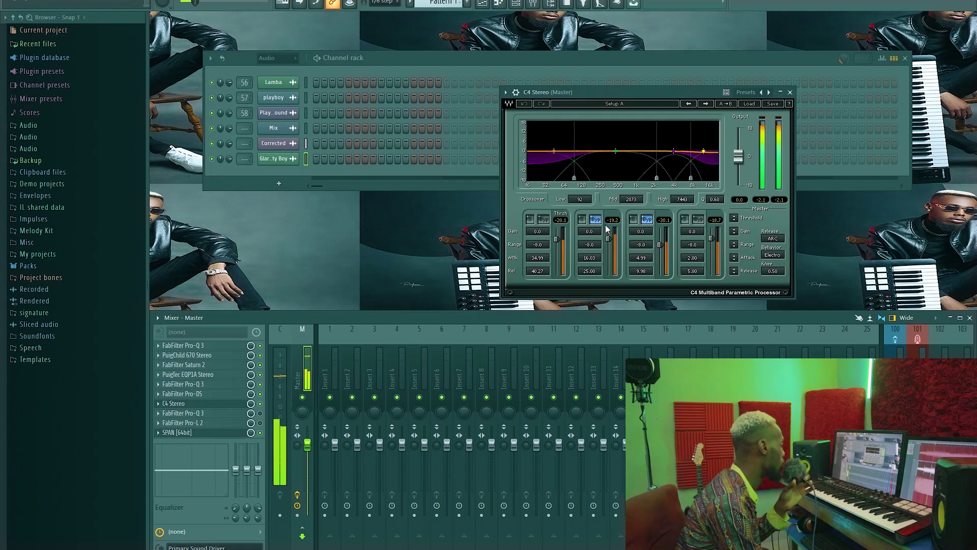
click(530, 219)
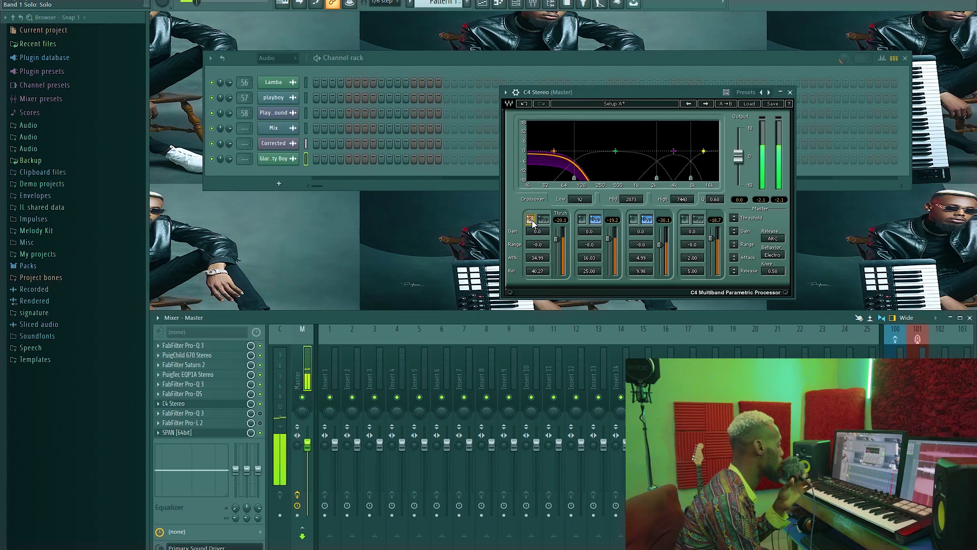
click(685, 219)
click(685, 220)
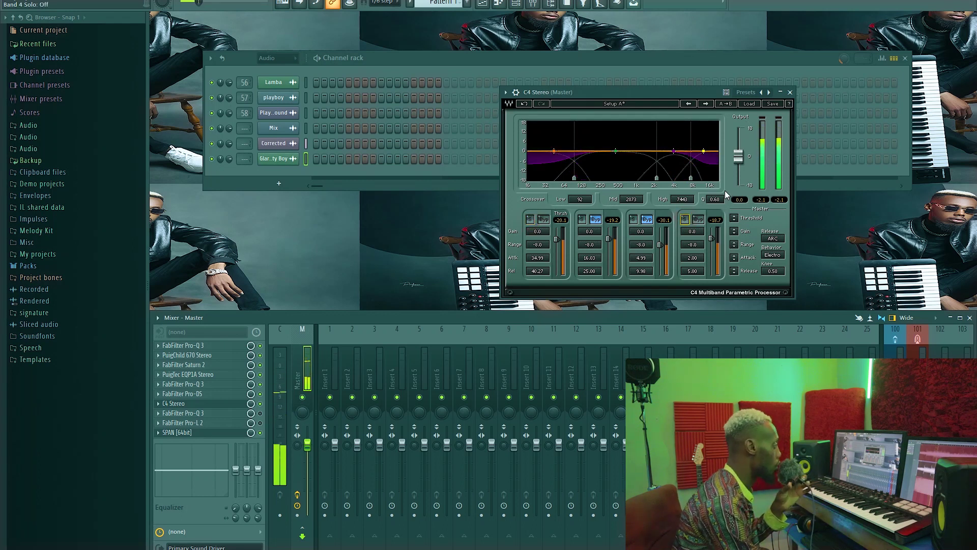
drag(629, 95, 649, 112)
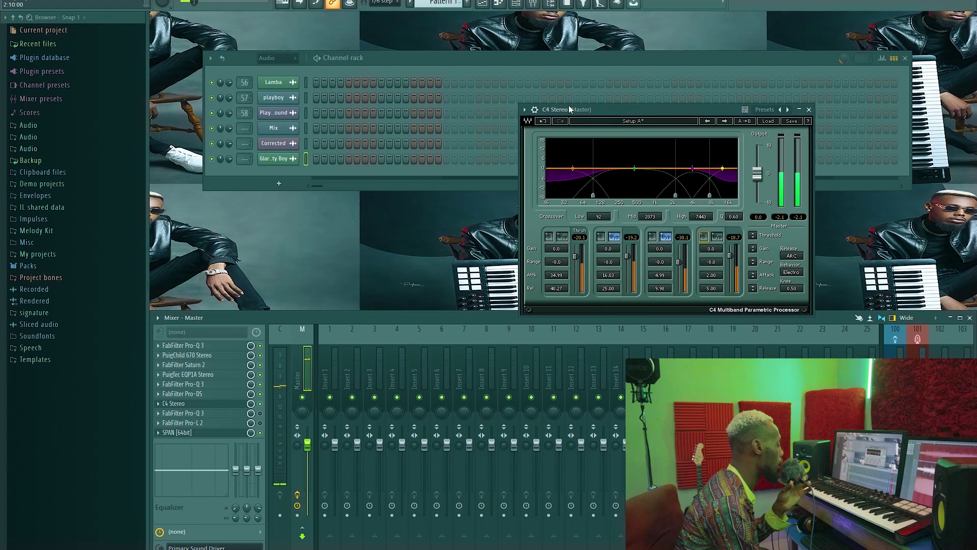
- Open the third Pro-Q 3 on the master and inspect the low-cut band of its Mid Range test curve
click(198, 415)
drag(435, 91, 704, 193)
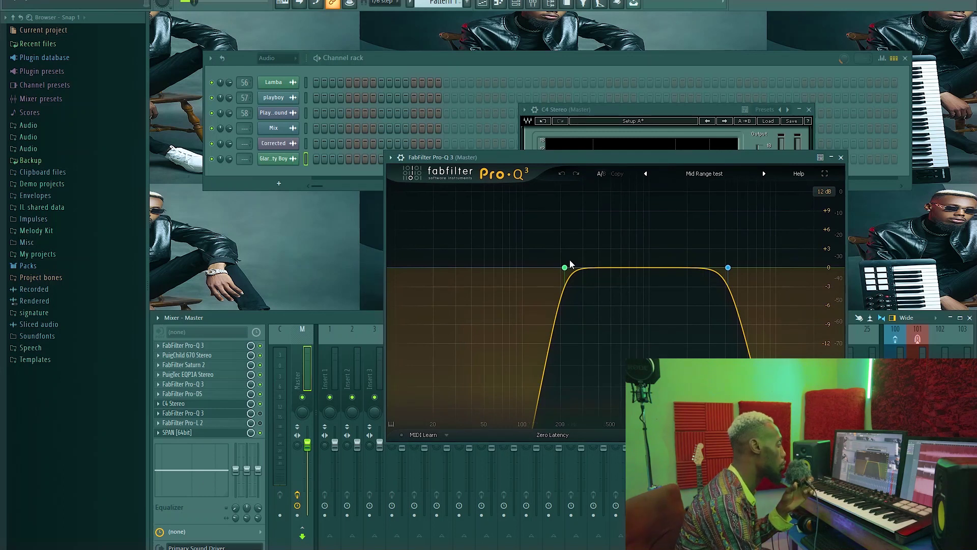
mouse_move(579, 264)
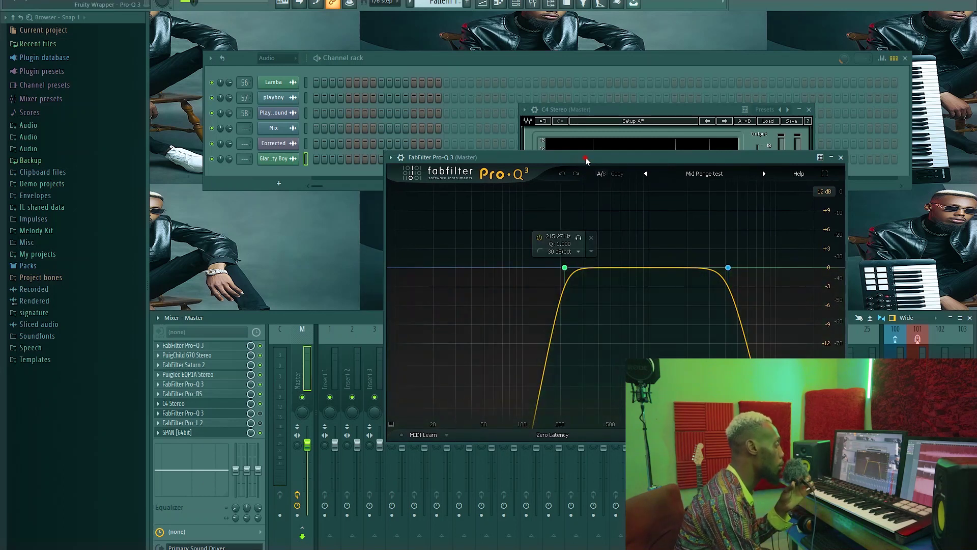
- Examine the third Pro-Q 3's list of available presets, keeping Mid Range test loaded
click(706, 173)
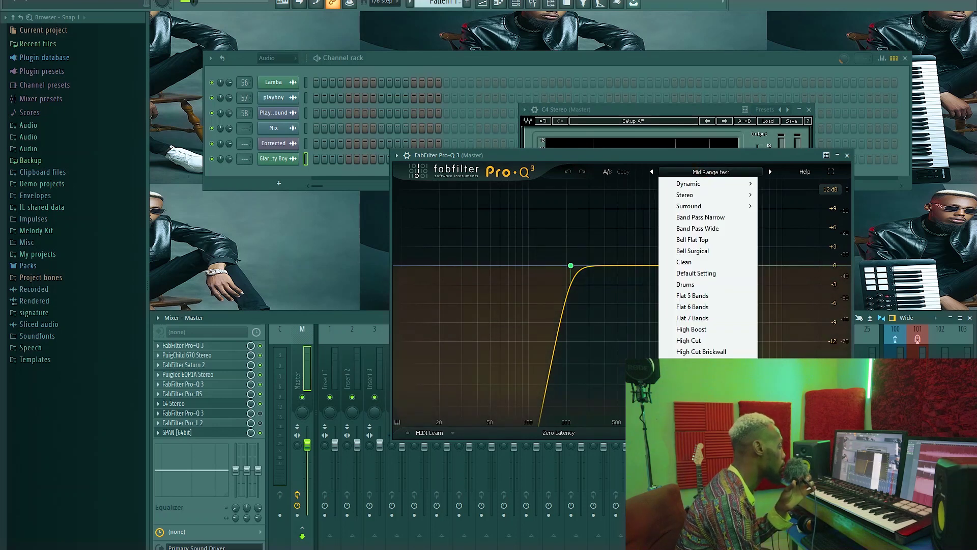
click(597, 160)
drag(585, 158, 571, 154)
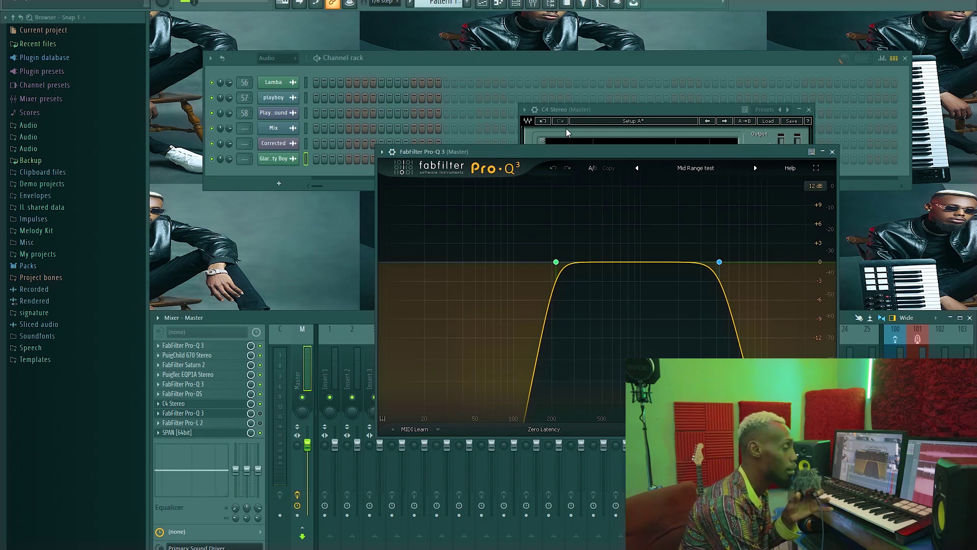
drag(552, 151, 536, 142)
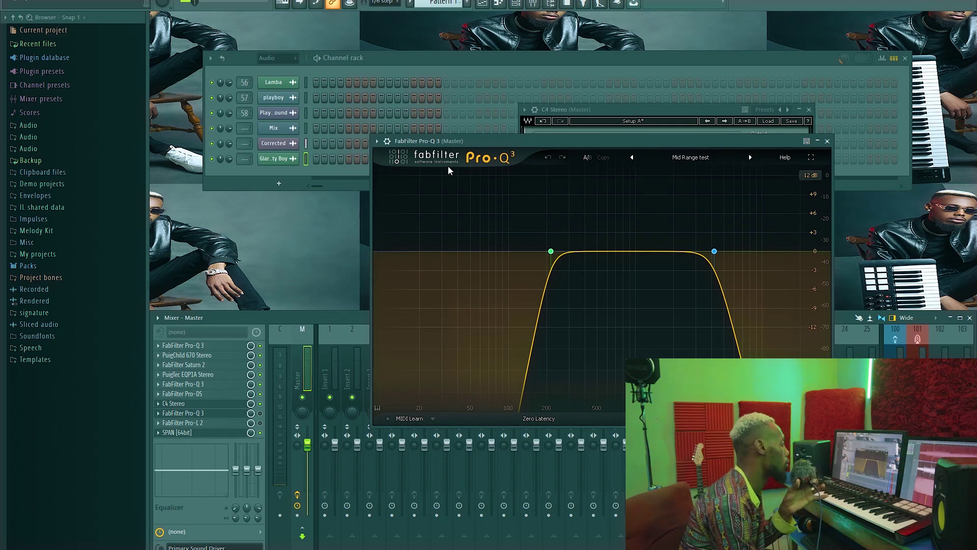
- Play the track and toggle the third Pro-Q 3 and Pro-L 2 slots on the master to audition the mid-range filter
key(space)
click(260, 413)
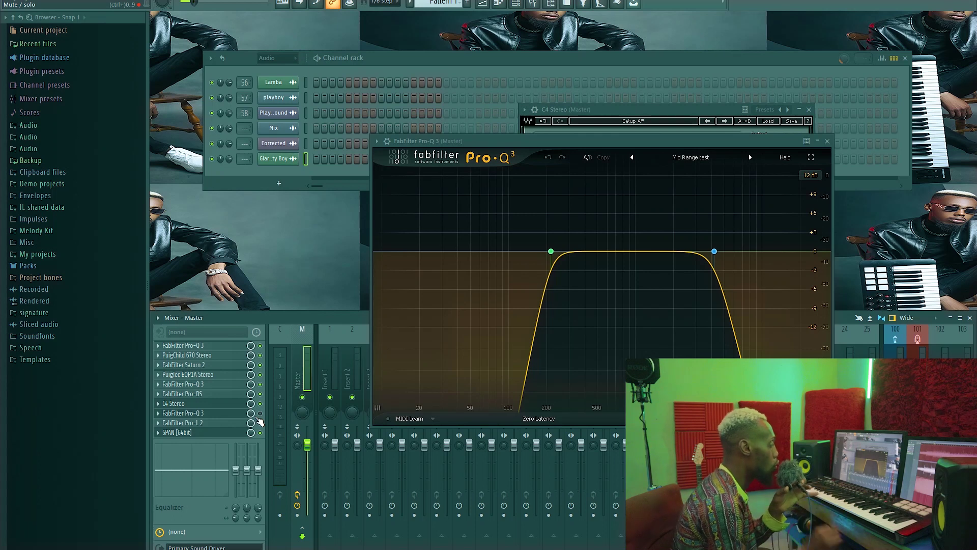
click(259, 423)
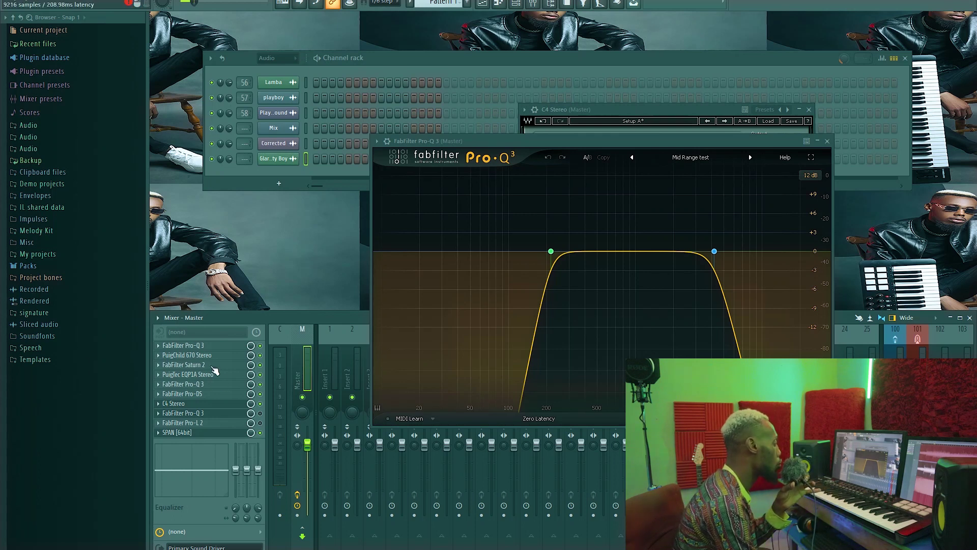
drag(605, 140, 614, 138)
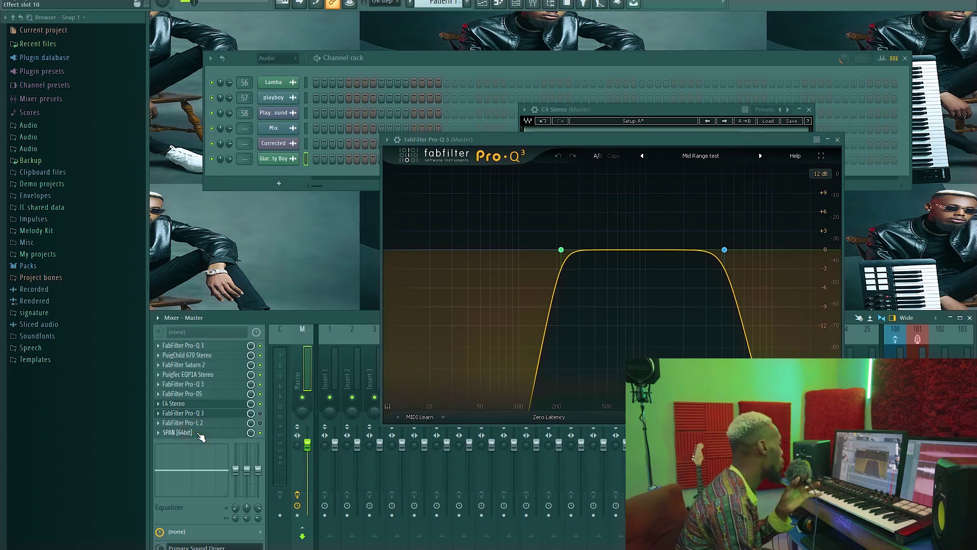
mouse_move(724, 250)
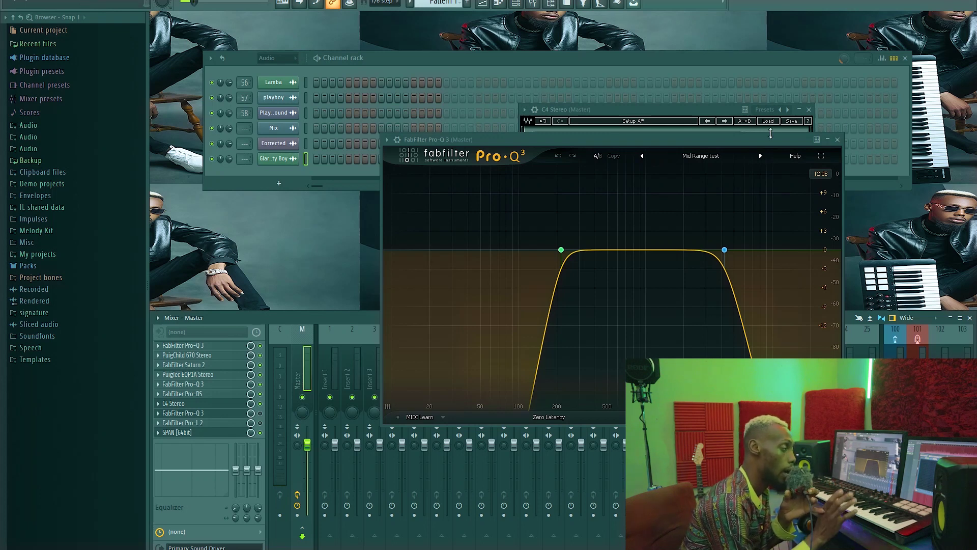
mouse_move(596, 204)
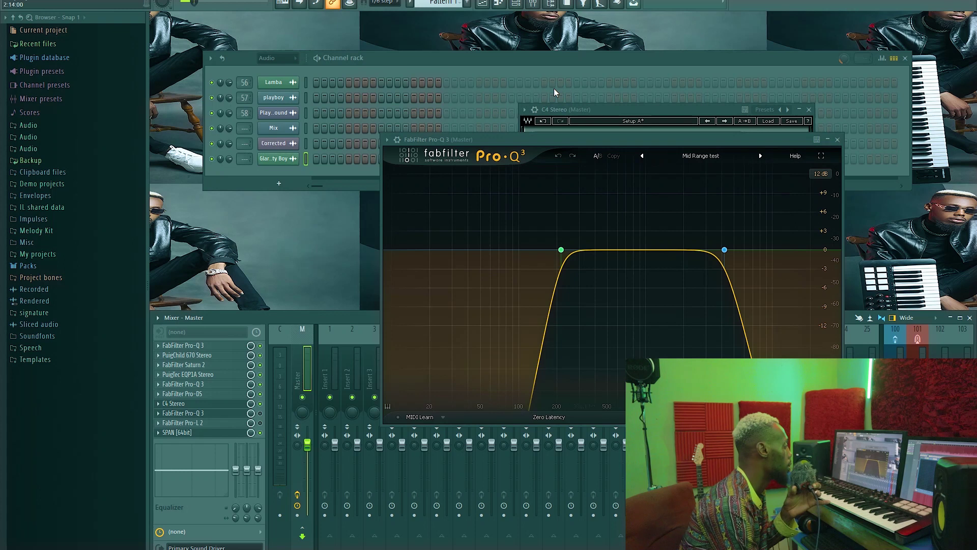
- Close the Pro-Q 3, open the Pro-L 2 limiter on the master and examine its limiting style options
click(837, 139)
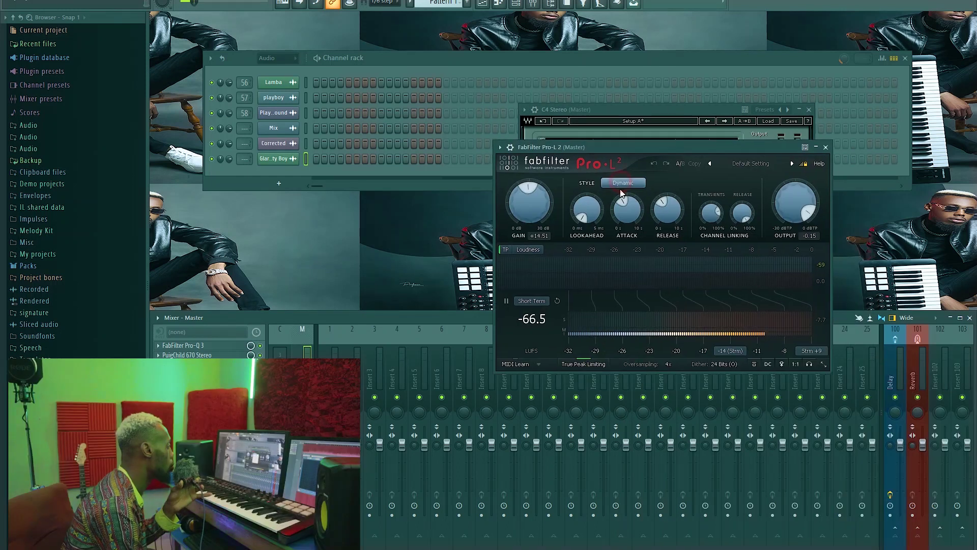
click(621, 183)
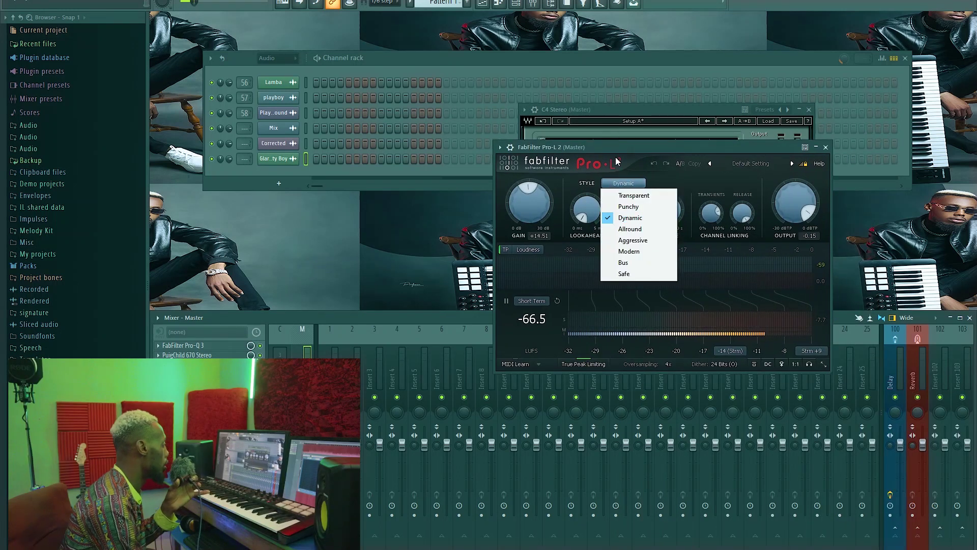
drag(619, 144, 606, 142)
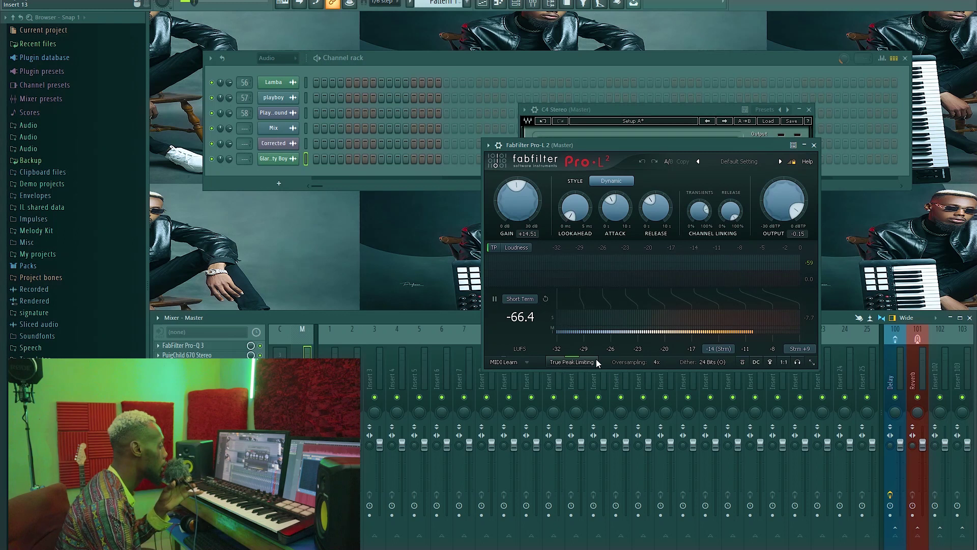
- Examine the Pro-L 2's oversampling and dither options without changing either setting
click(657, 361)
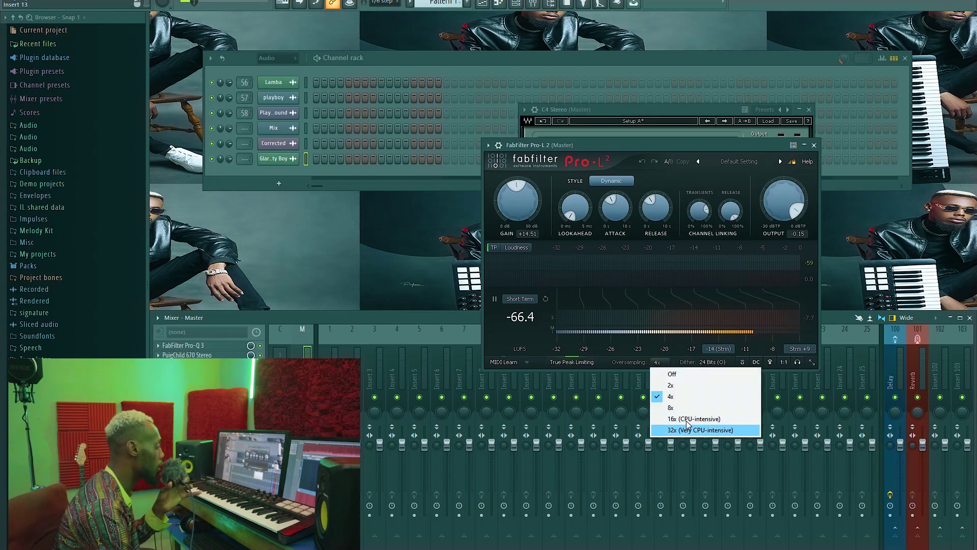
drag(640, 144, 623, 142)
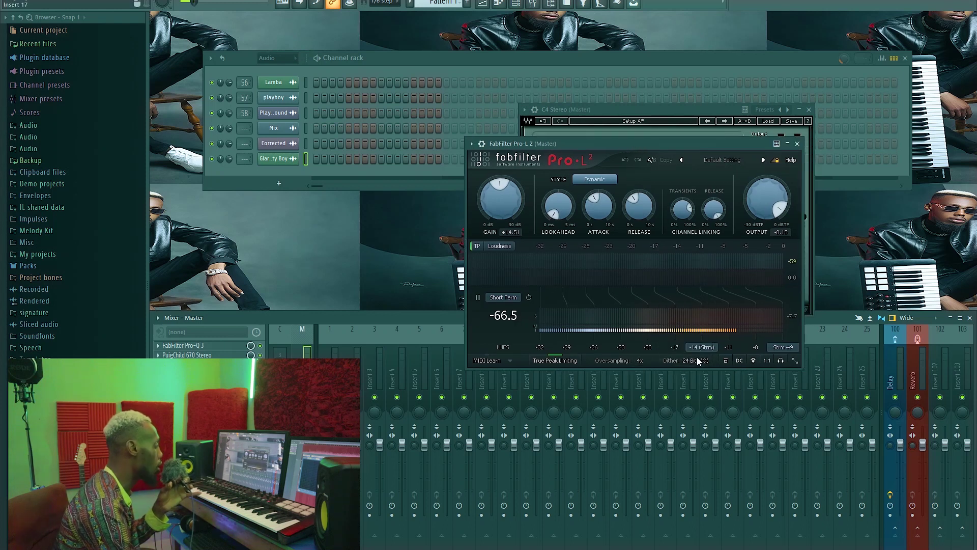
click(695, 359)
drag(680, 142, 663, 144)
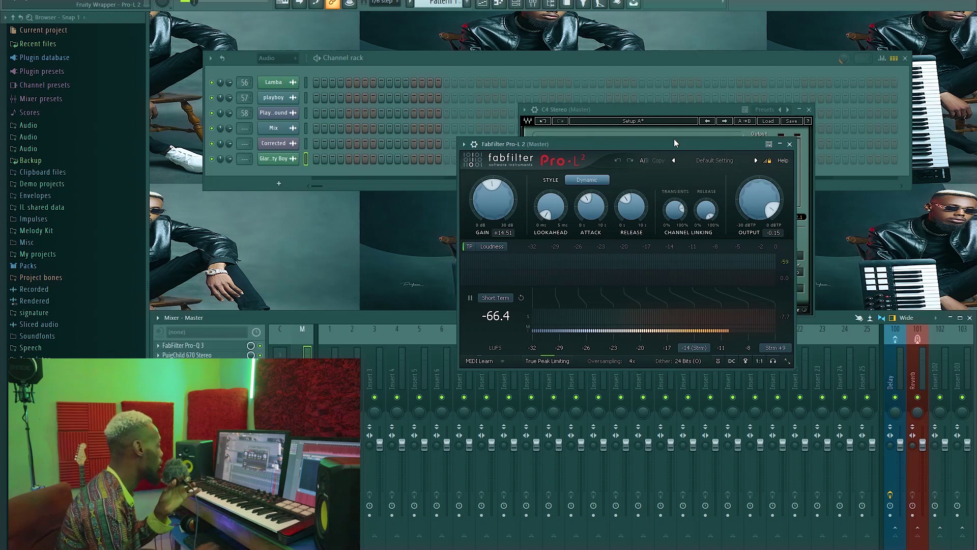
- Play the track through the Pro-L 2 to check its loudness meter, and examine the Momentary, Short Term and Integrated loudness modes
key(space)
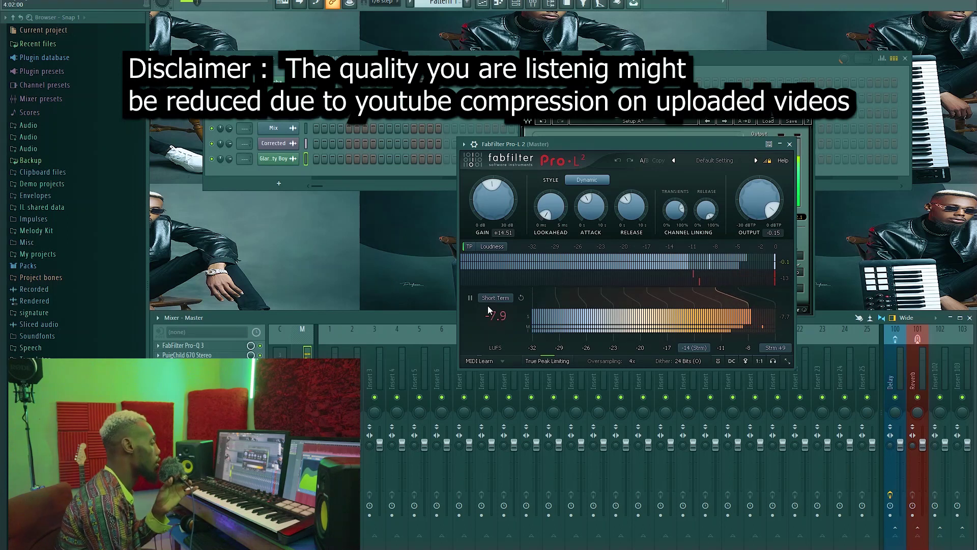
key(space)
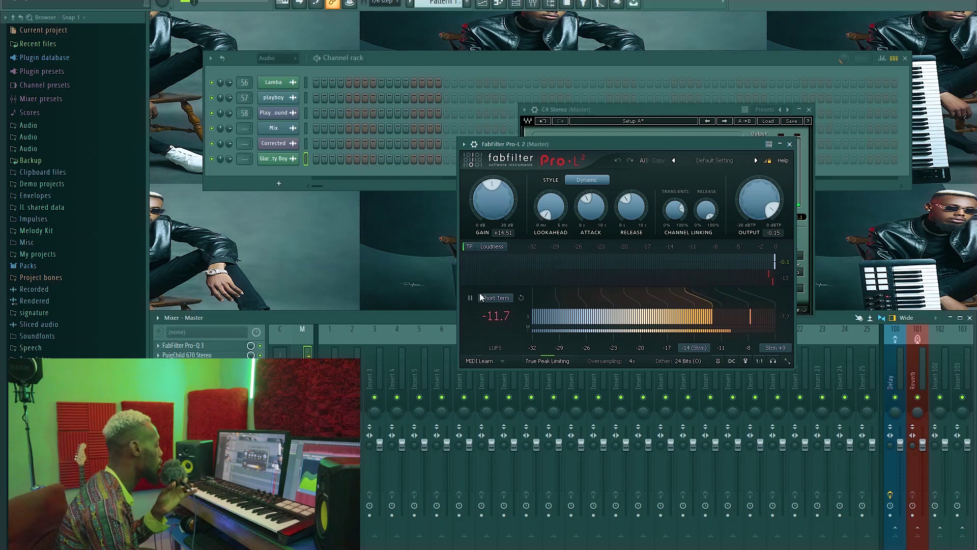
click(494, 297)
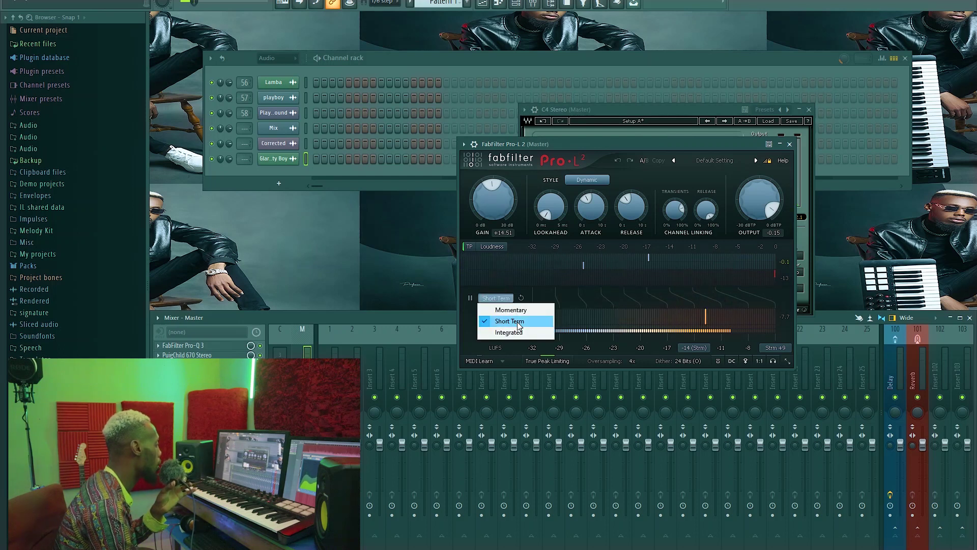
click(555, 144)
drag(554, 142, 582, 142)
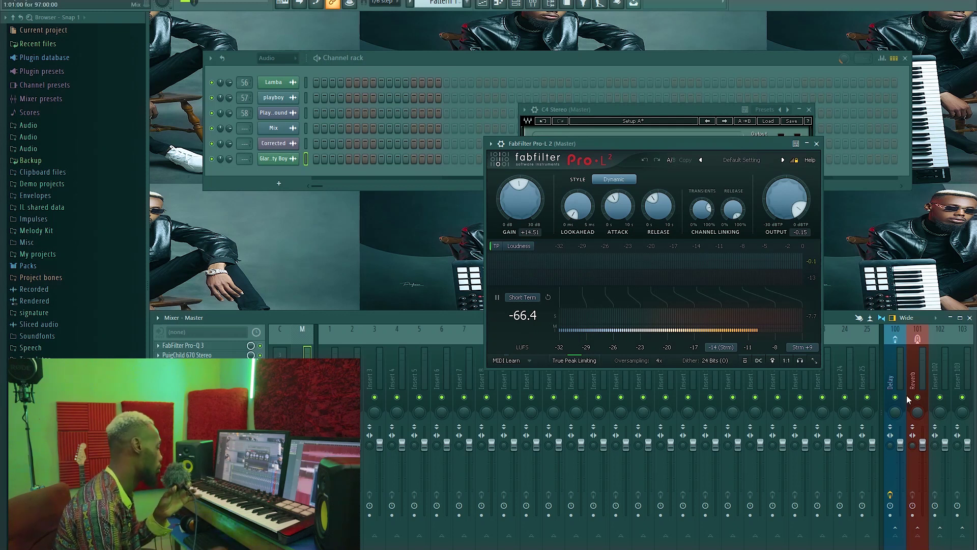
key(space)
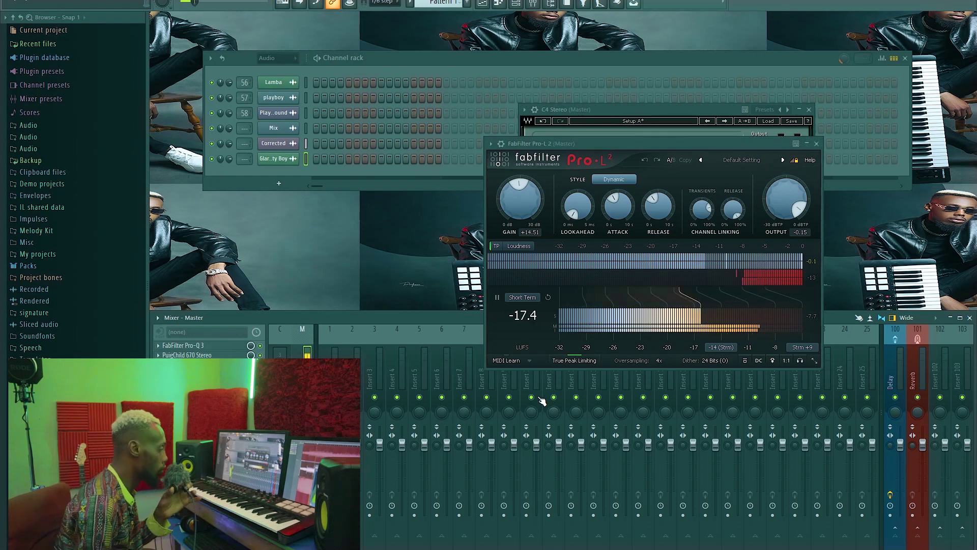